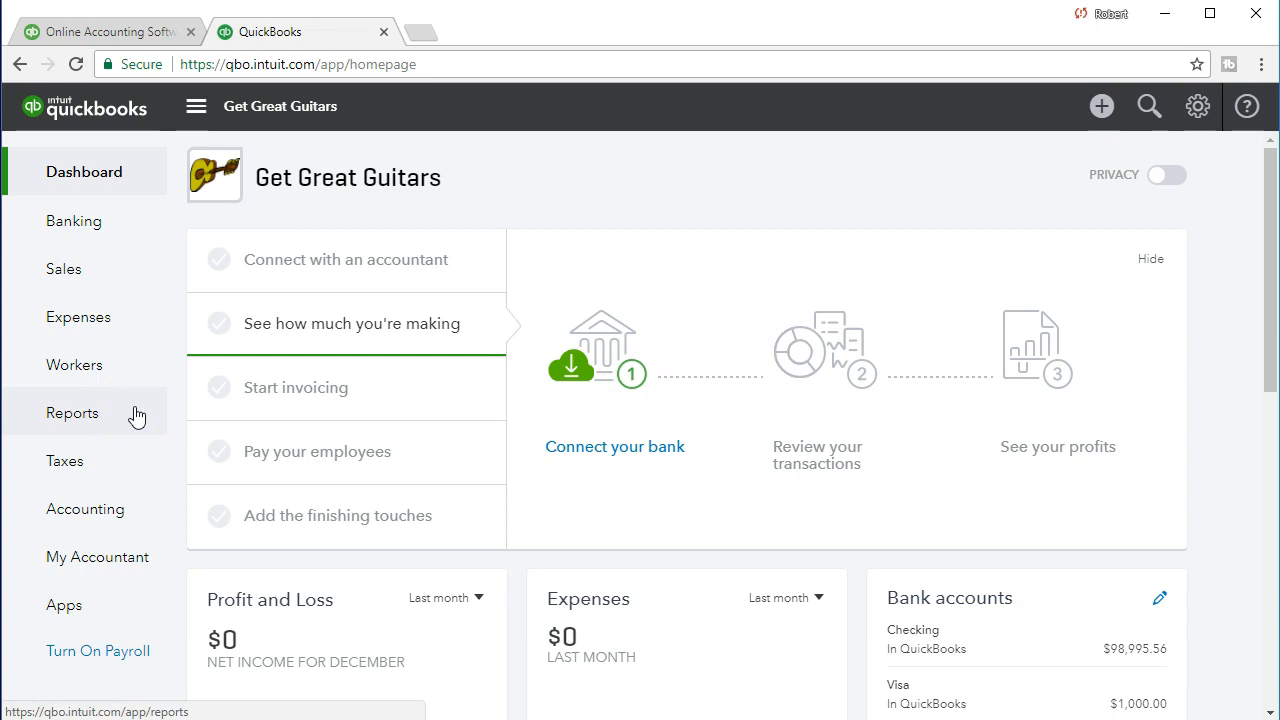
- Run the Balance Sheet report for the period 01/01/2021 to 02/28/2021
{"action": "left_click", "coordinate": [137, 416]}
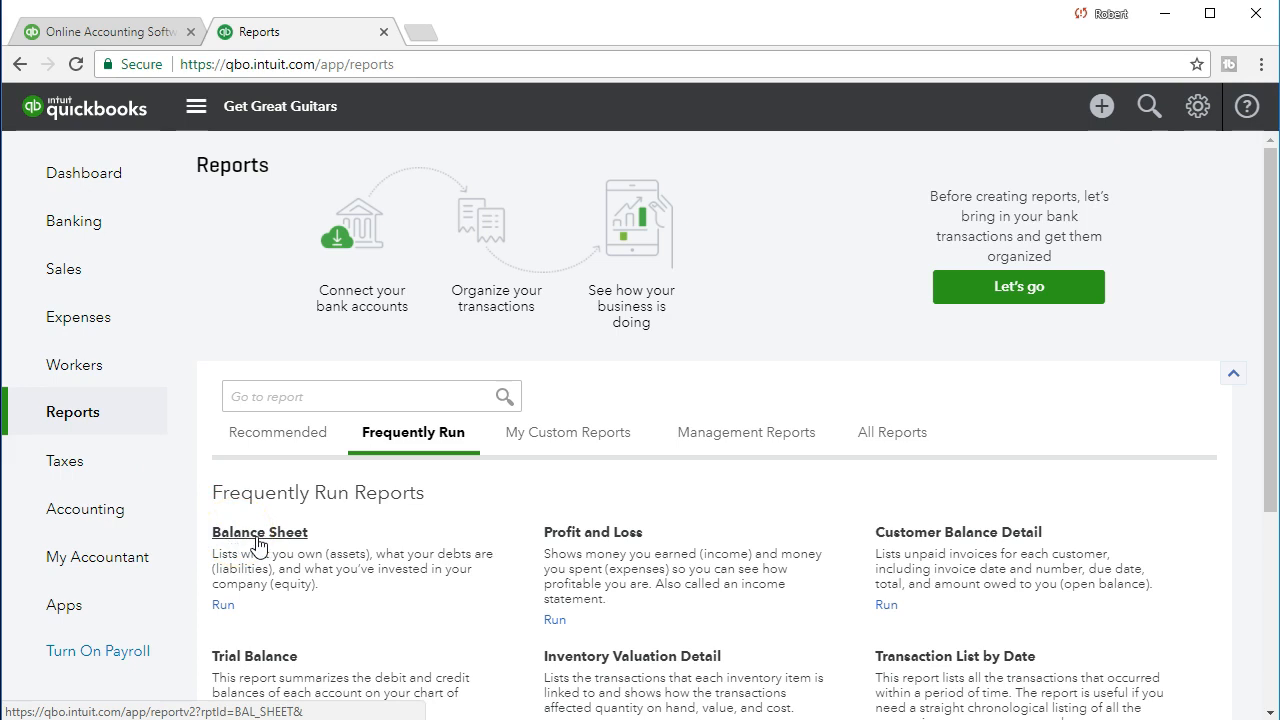
{"action": "left_click", "coordinate": [258, 543]}
{"action": "left_click", "coordinate": [282, 497]}
{"action": "left_click", "coordinate": [491, 200]}
{"action": "left_click_drag", "start_coordinate": [491, 200], "coordinate": [383, 200]}
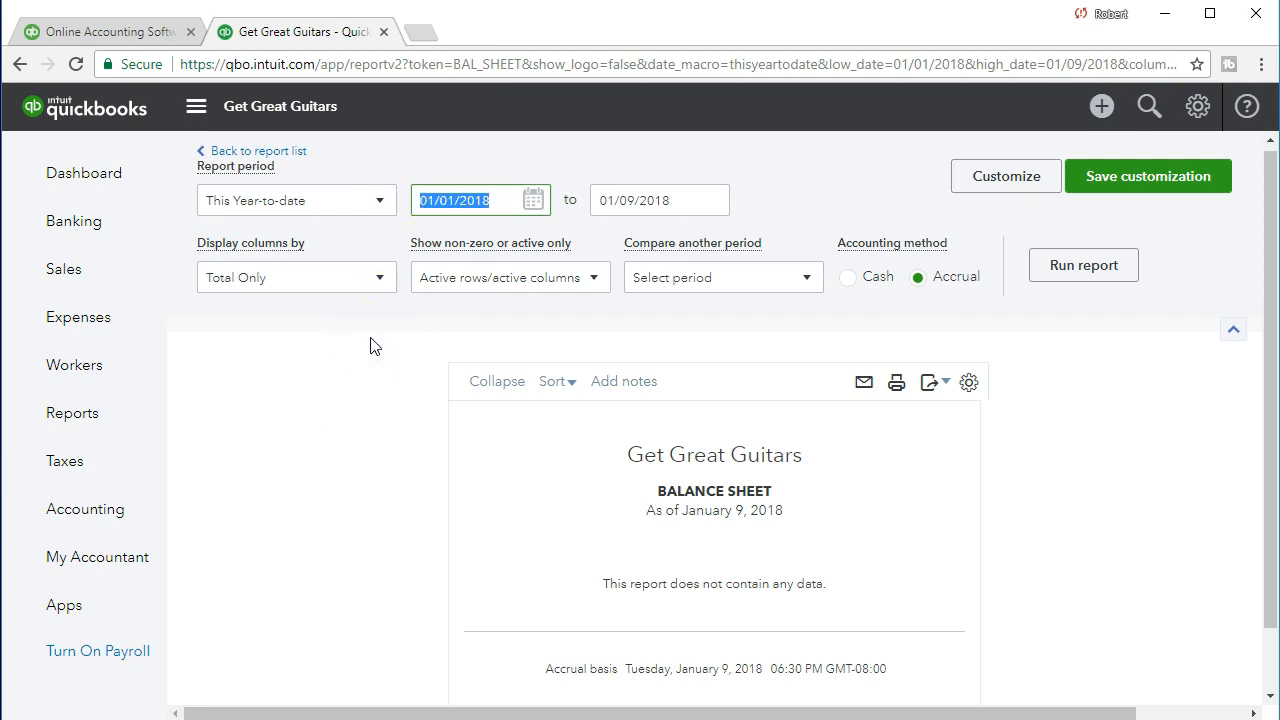
{"action": "type", "text": "010121"}
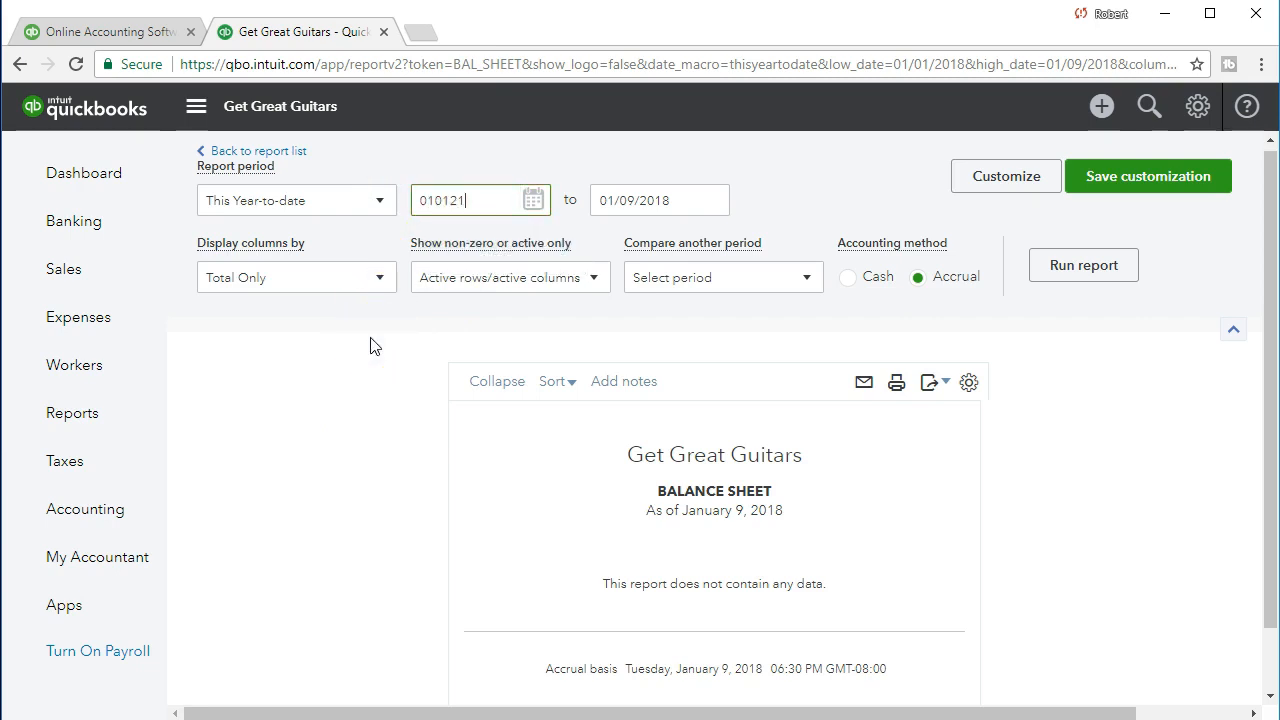
{"action": "key", "text": "Tab"}
{"action": "type", "text": "022821"}
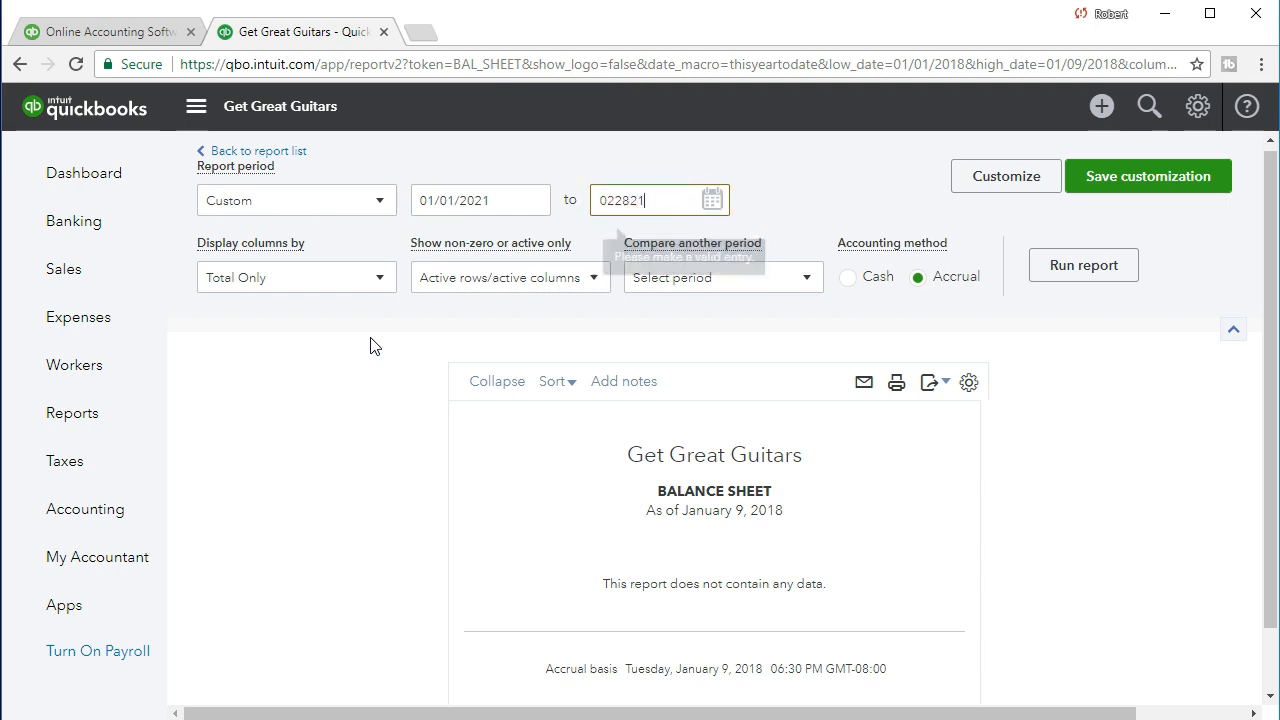
{"action": "key", "text": "Tab"}
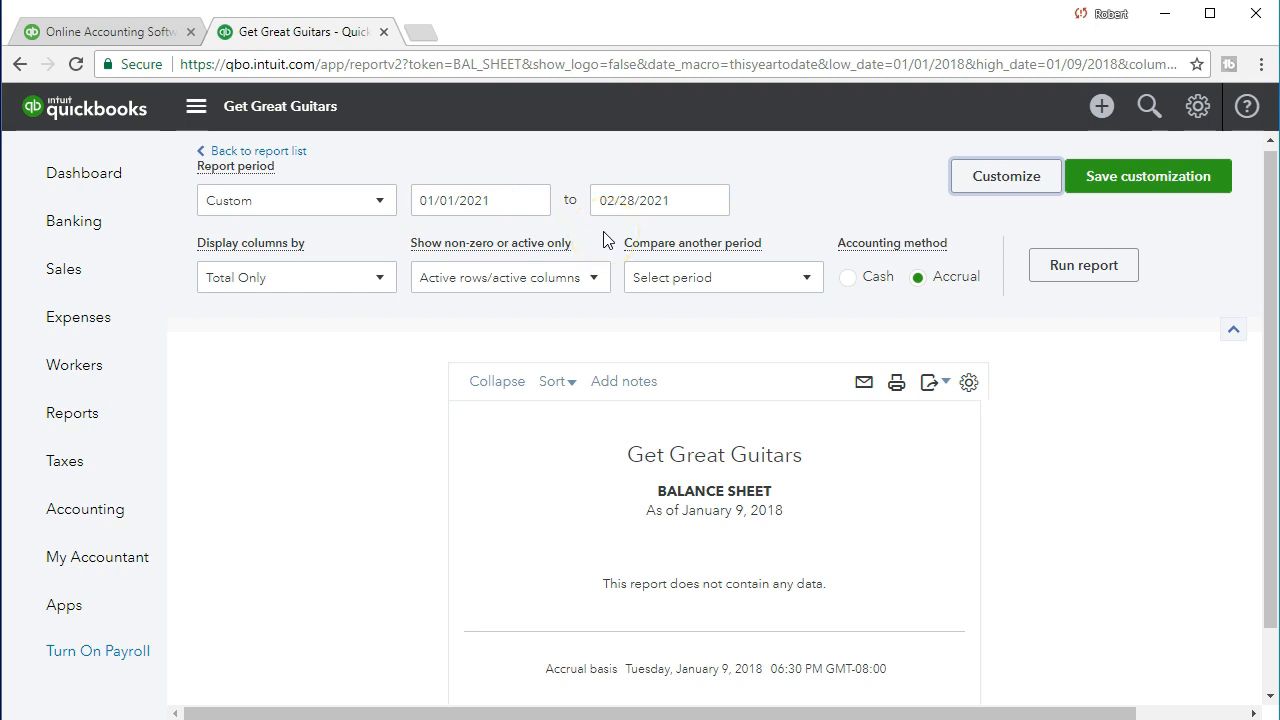
{"action": "left_click", "coordinate": [1067, 283]}
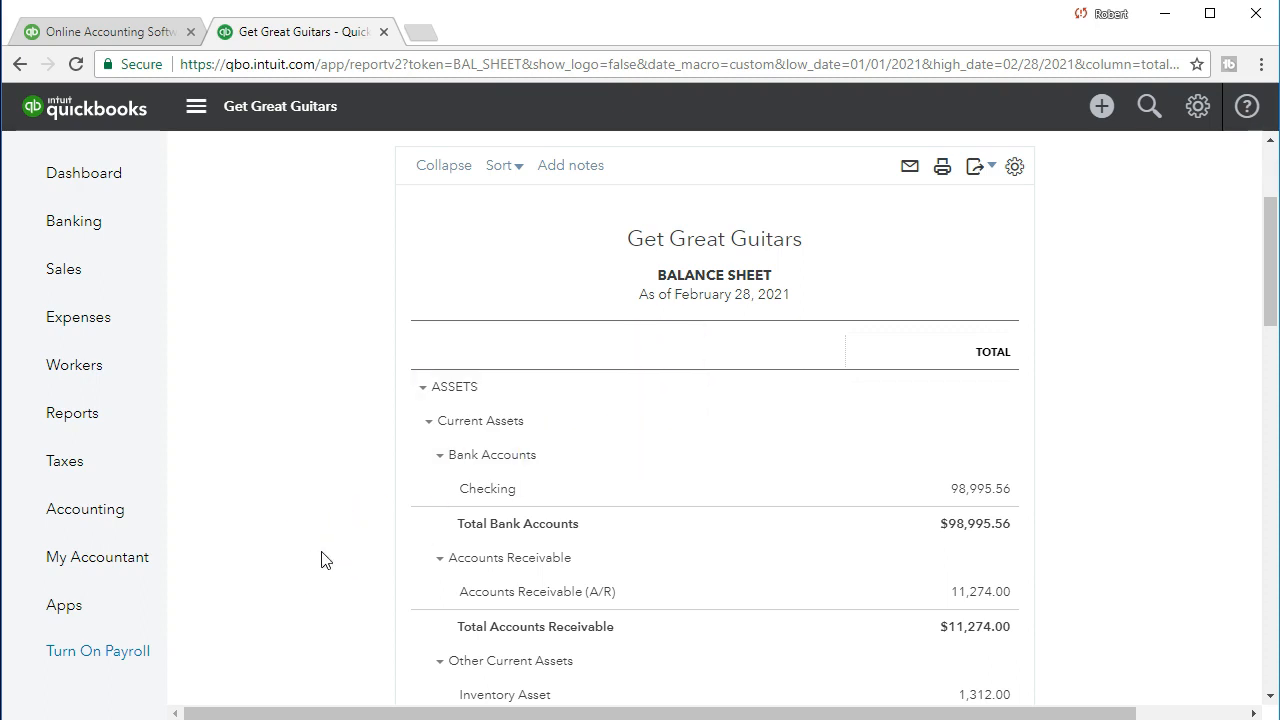
- Review the balance sheet's assets, liabilities and equity, comparing Accounts Receivable with Unearned Revenue
{"action": "scroll", "coordinate": [321, 560], "scroll_direction": "down", "scroll_amount": 5}
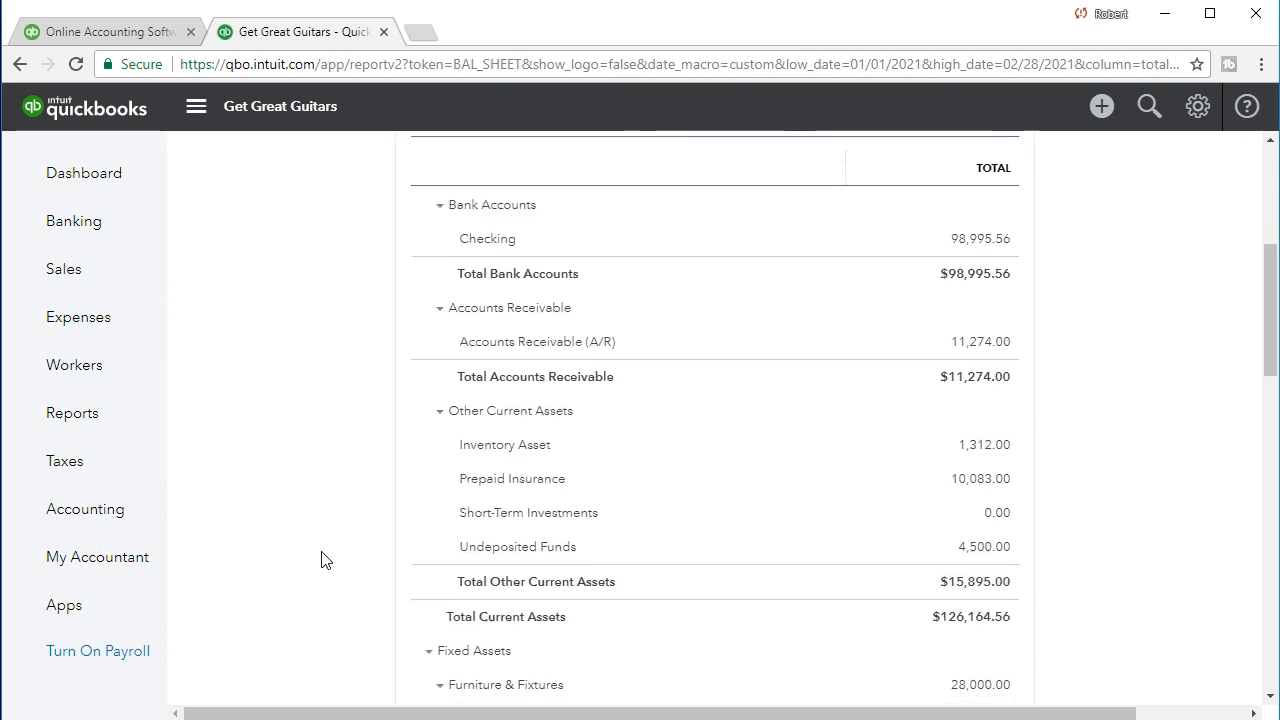
{"action": "scroll", "coordinate": [321, 560], "scroll_direction": "down", "scroll_amount": 1}
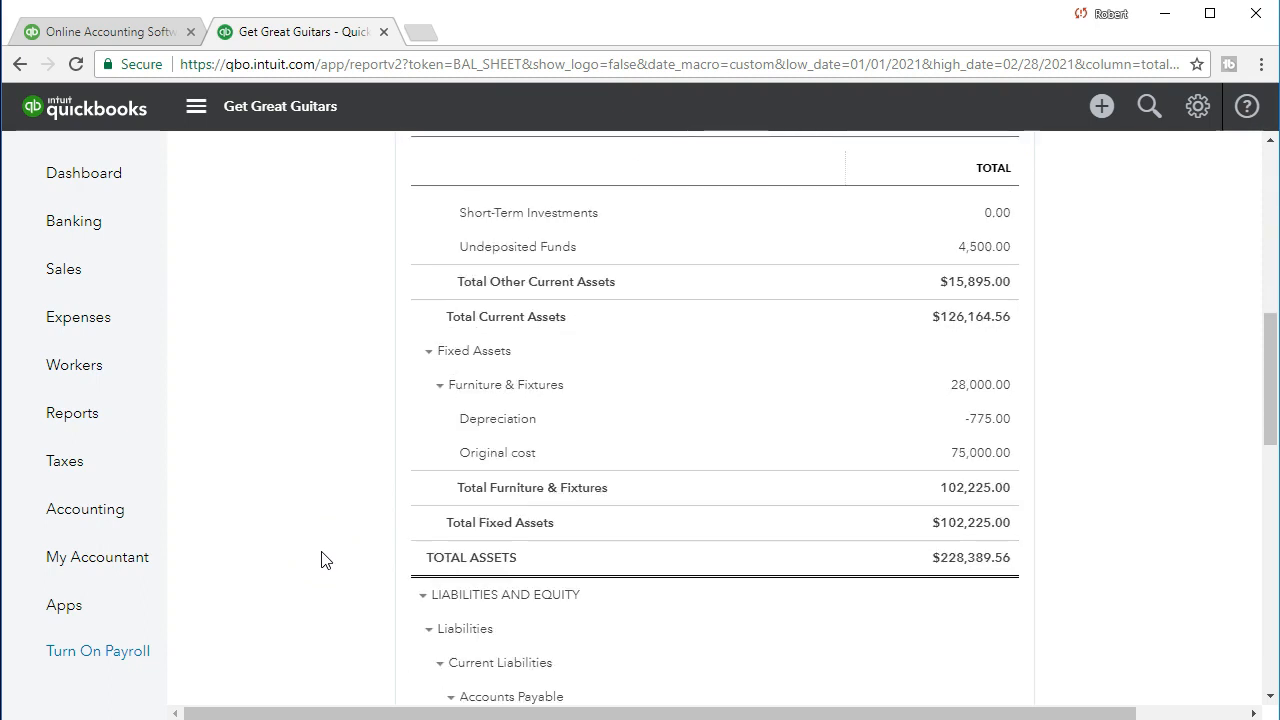
{"action": "scroll", "coordinate": [321, 560], "scroll_direction": "down", "scroll_amount": 4}
{"action": "scroll", "coordinate": [321, 560], "scroll_direction": "down", "scroll_amount": 2}
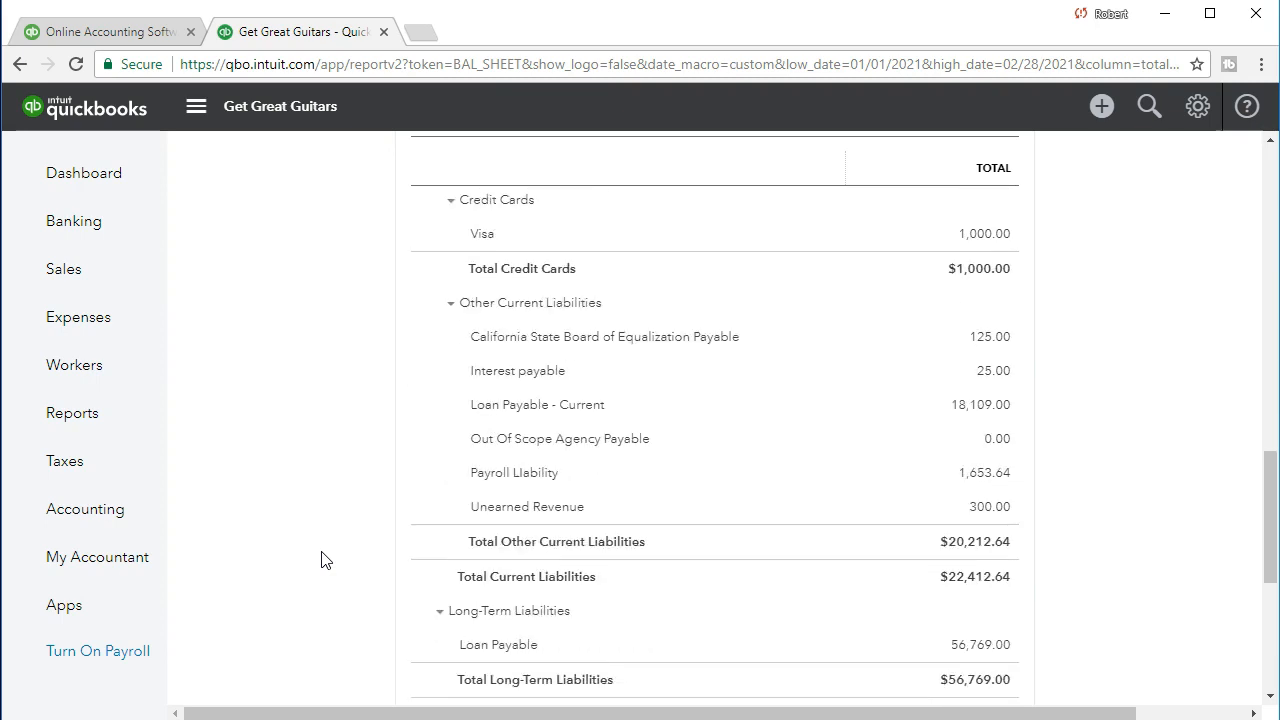
{"action": "scroll", "coordinate": [321, 560], "scroll_direction": "down", "scroll_amount": 1}
{"action": "scroll", "coordinate": [321, 560], "scroll_direction": "down", "scroll_amount": 1}
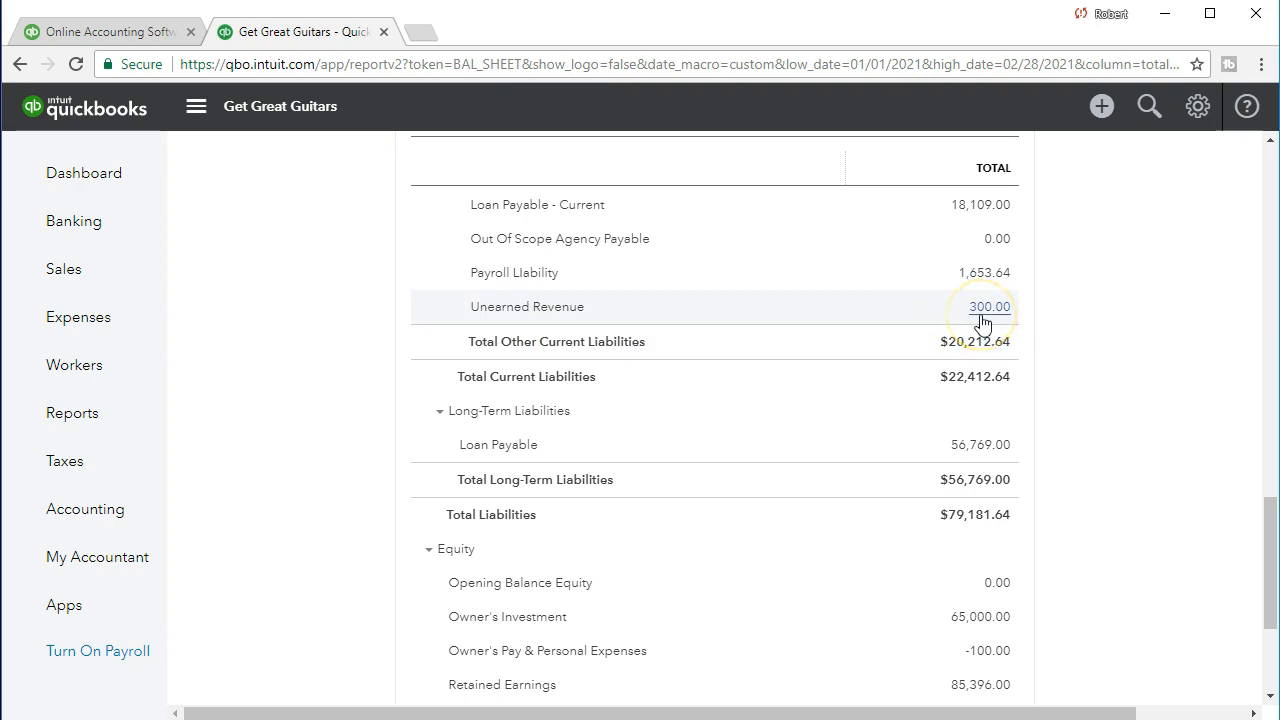
{"action": "scroll", "coordinate": [980, 322], "scroll_direction": "up", "scroll_amount": 1}
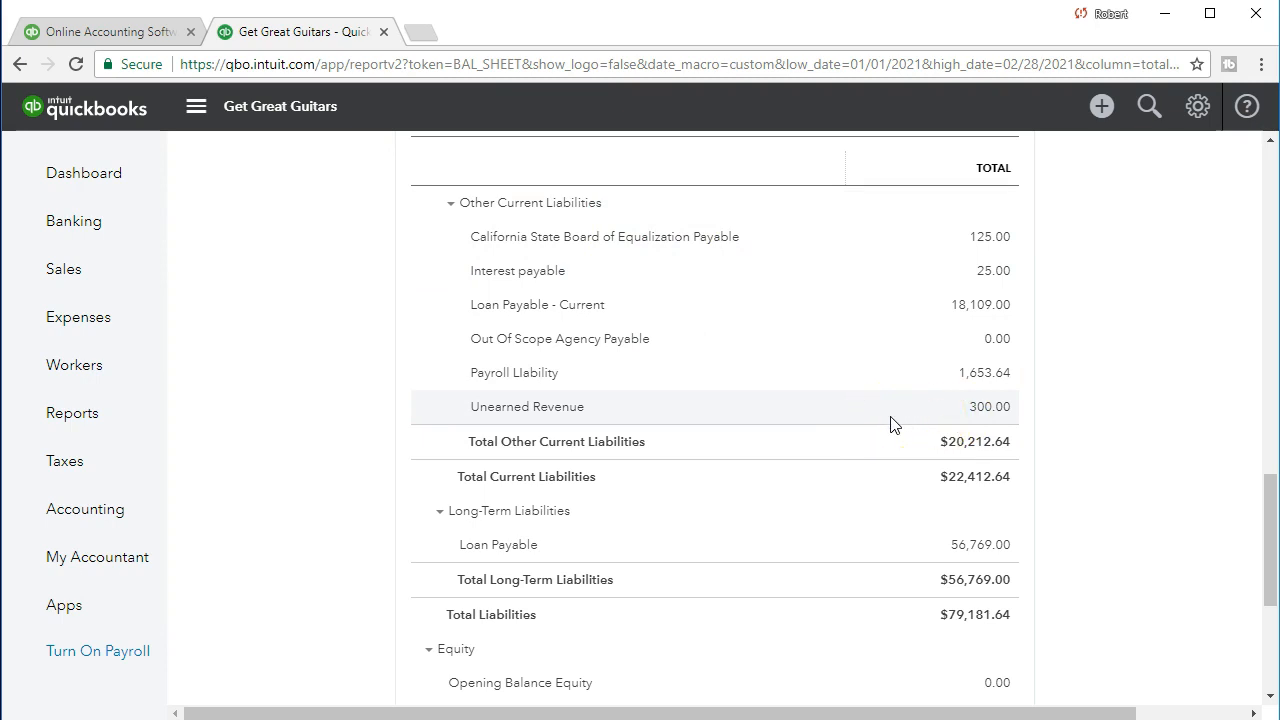
{"action": "scroll", "coordinate": [893, 424], "scroll_direction": "up", "scroll_amount": 9}
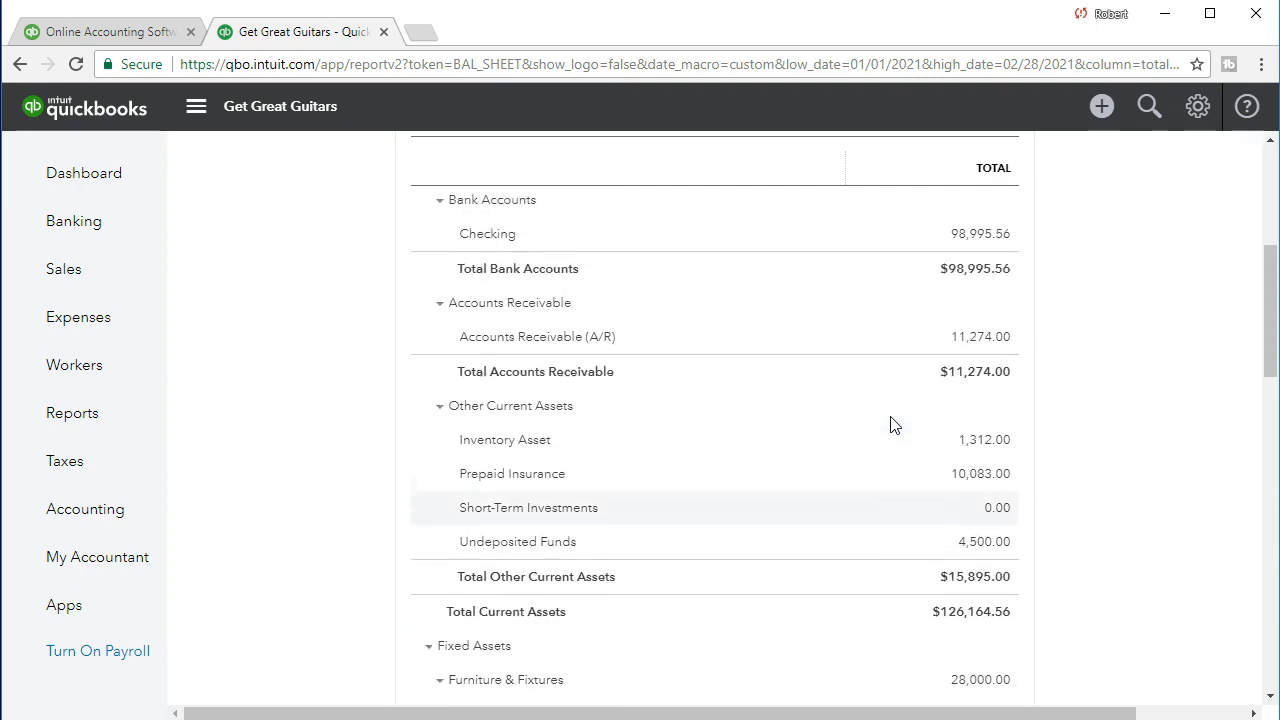
{"action": "scroll", "coordinate": [893, 424], "scroll_direction": "up", "scroll_amount": 4}
{"action": "scroll", "coordinate": [508, 605], "scroll_direction": "down", "scroll_amount": 1}
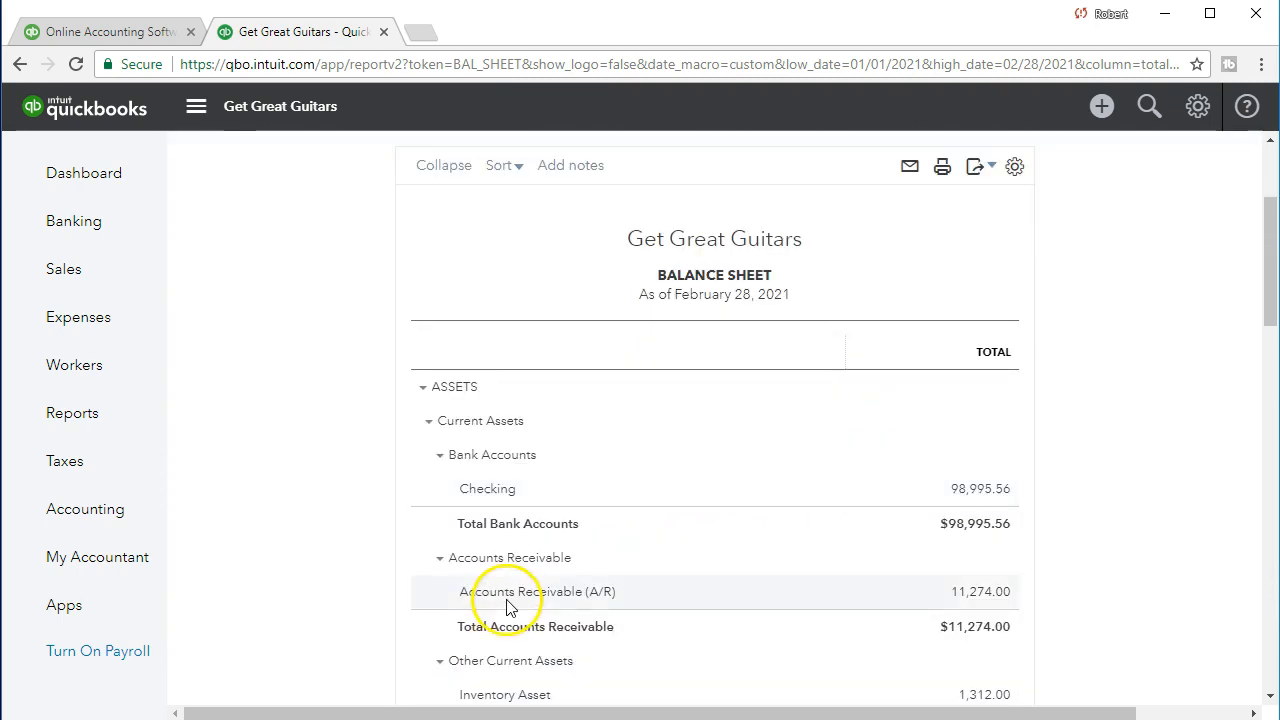
{"action": "scroll", "coordinate": [604, 585], "scroll_direction": "down", "scroll_amount": 1}
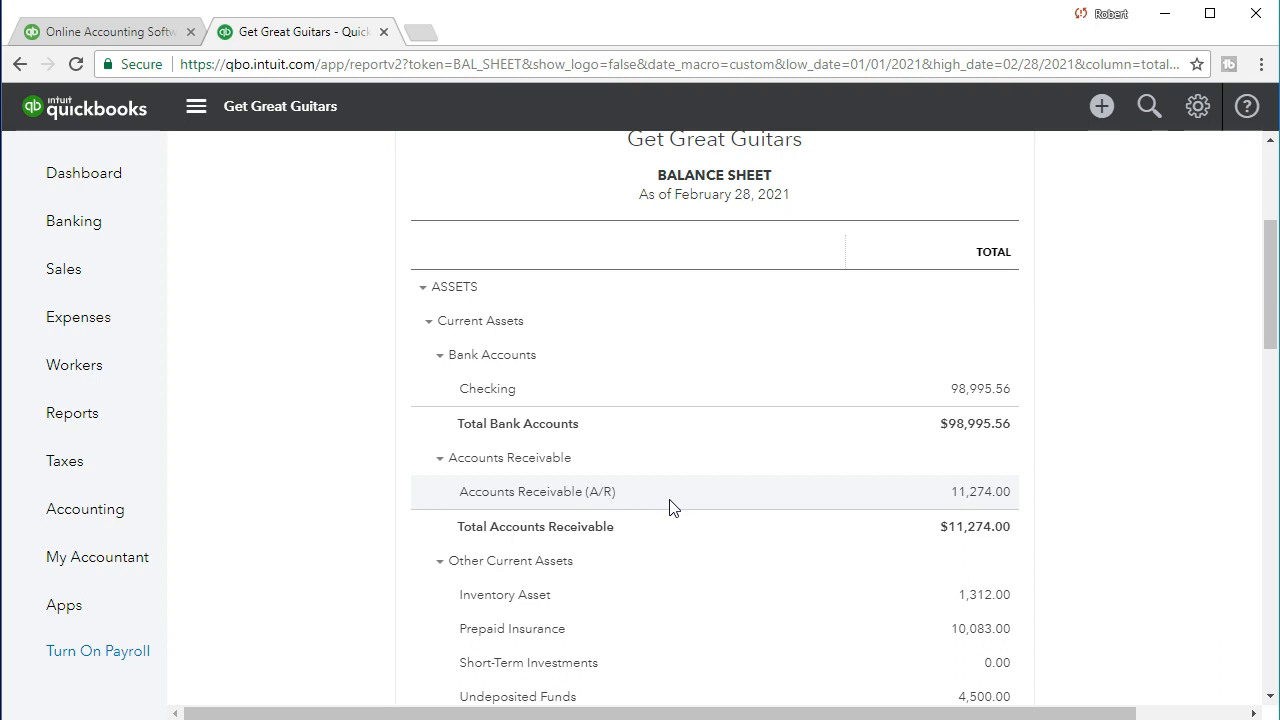
{"action": "scroll", "coordinate": [670, 507], "scroll_direction": "down", "scroll_amount": 7}
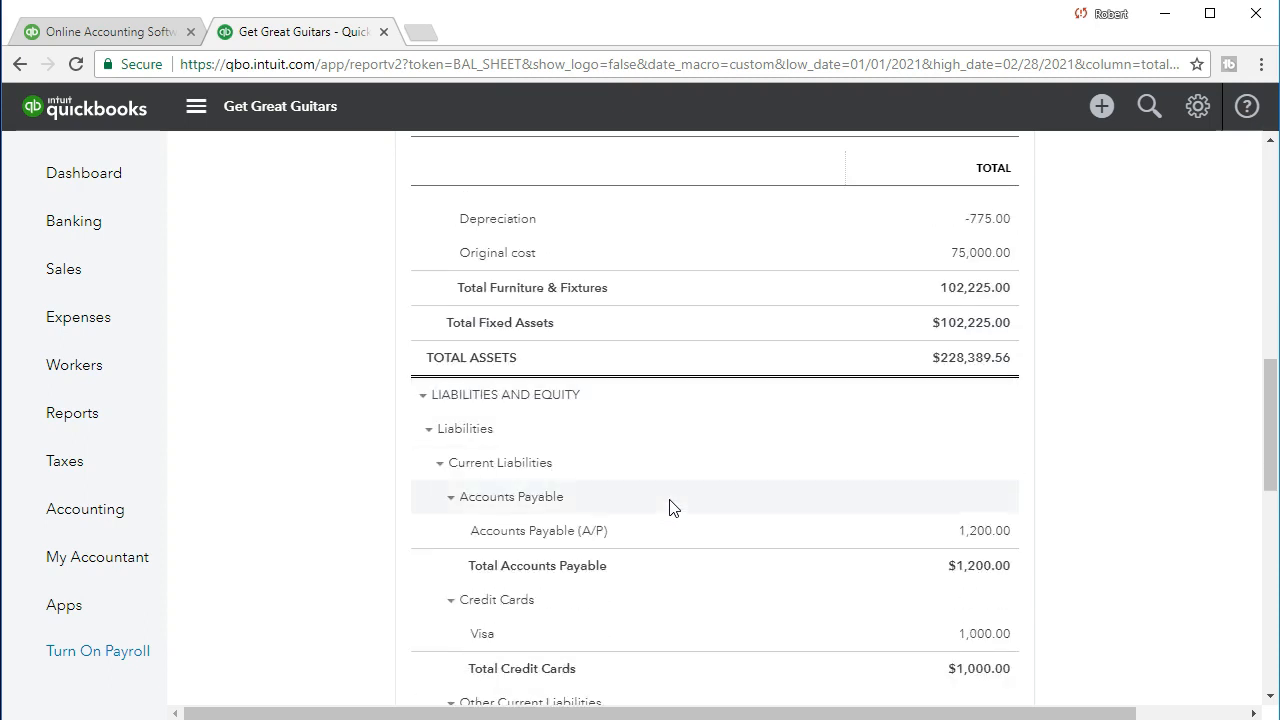
{"action": "scroll", "coordinate": [670, 507], "scroll_direction": "down", "scroll_amount": 4}
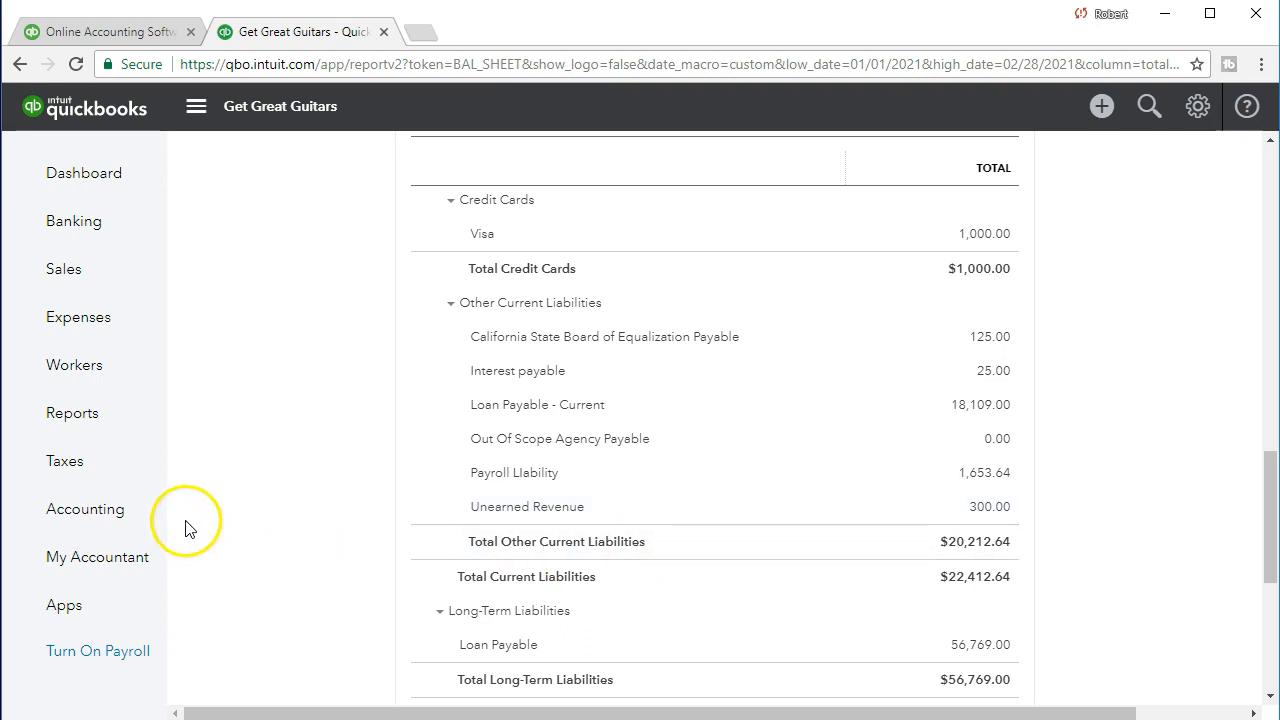
- Run the Customer Balance Detail report with a custom period as of 02/28/2021
{"action": "left_click", "coordinate": [128, 425]}
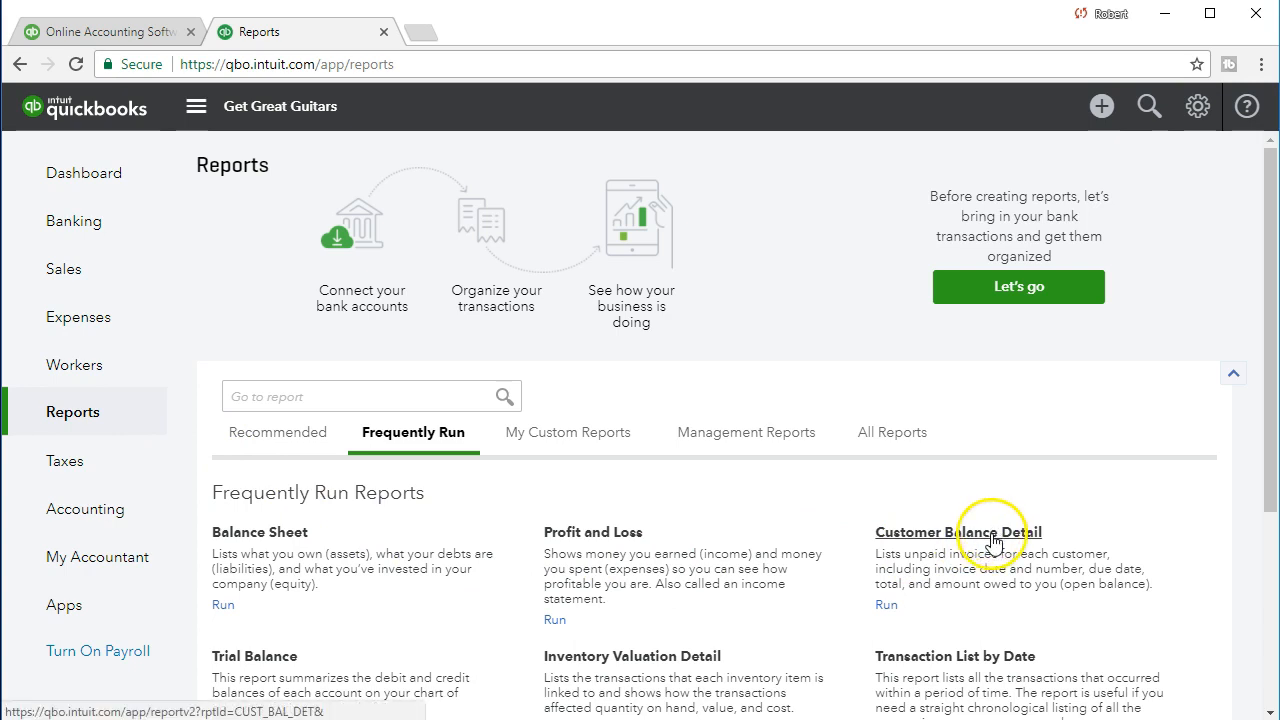
{"action": "left_click", "coordinate": [993, 536]}
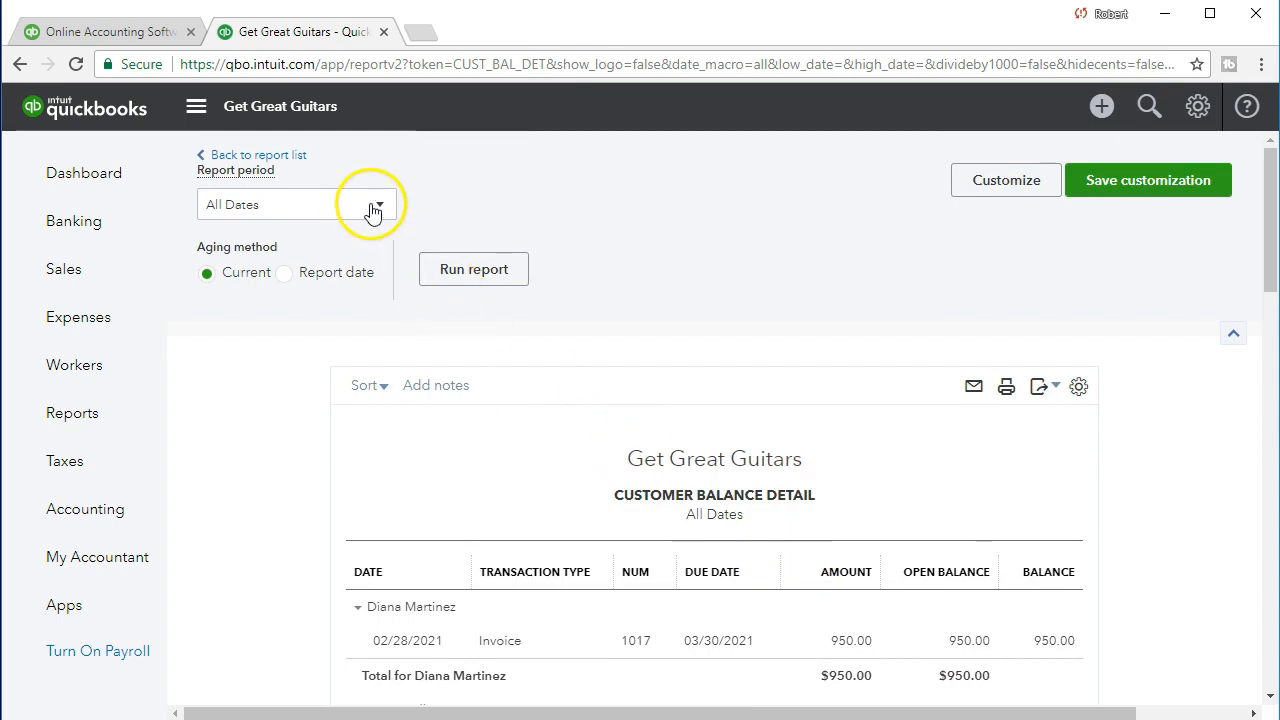
{"action": "left_click", "coordinate": [372, 206]}
{"action": "left_click", "coordinate": [303, 270]}
{"action": "left_click", "coordinate": [506, 209]}
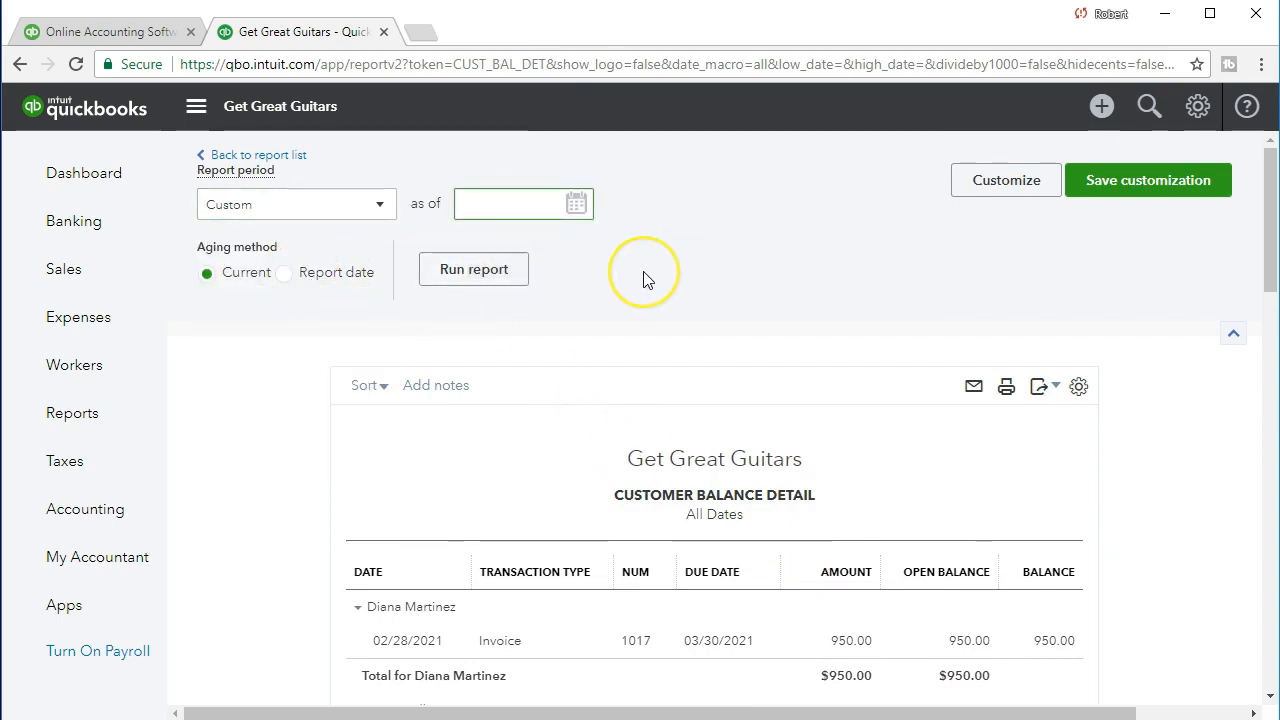
{"action": "type", "text": "022821"}
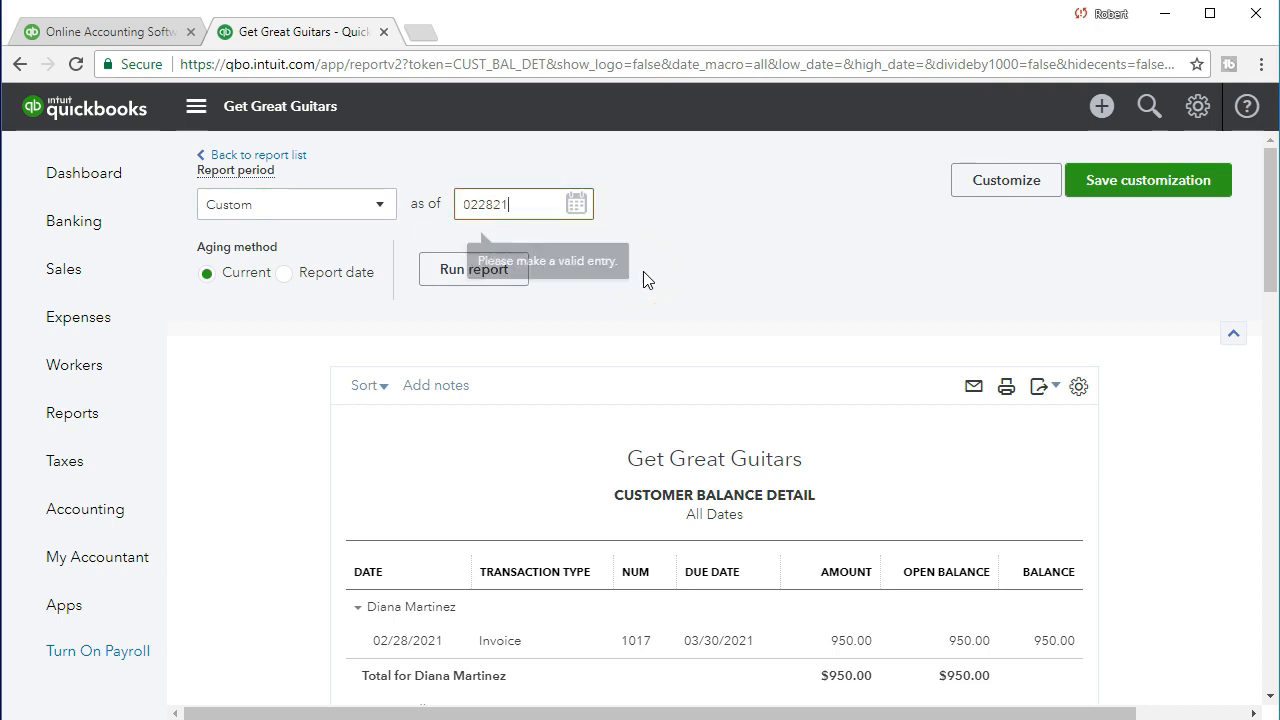
{"action": "key", "text": "Tab"}
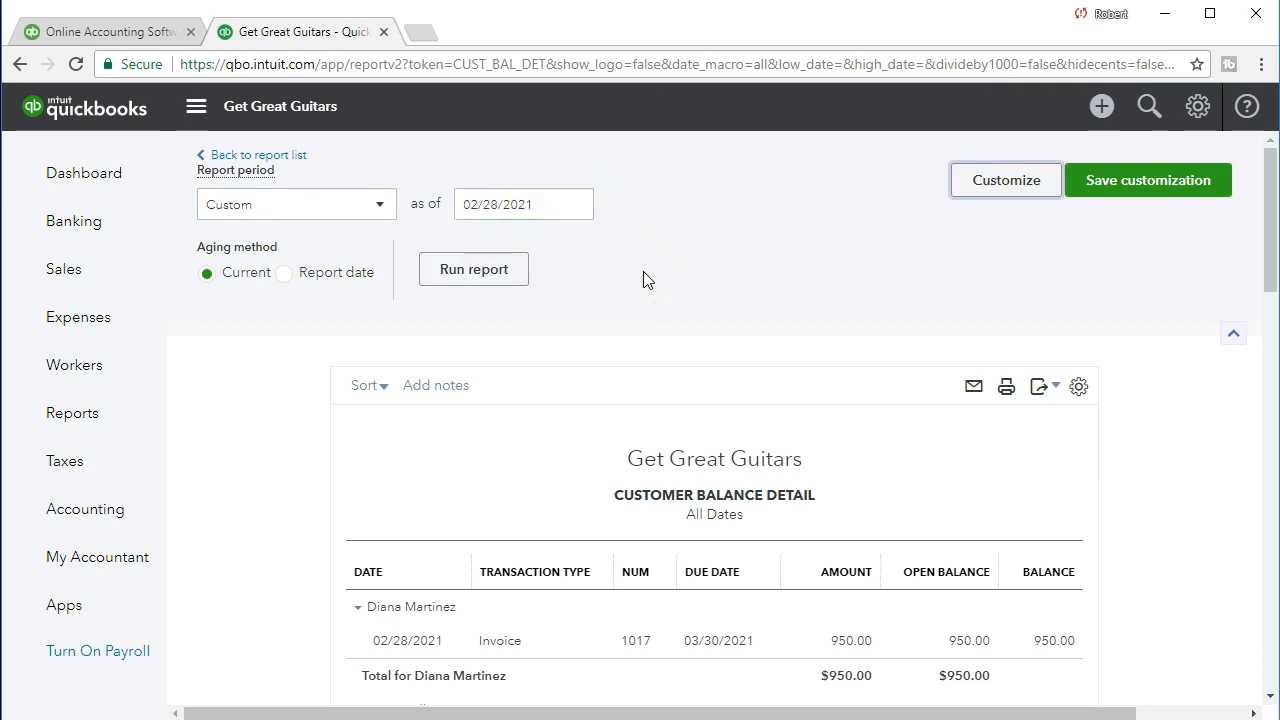
{"action": "left_click", "coordinate": [474, 270]}
- Examine String Music's payment and journal entry in the customer balance report, inspecting Journal Entry #10 and closing it
{"action": "scroll", "coordinate": [515, 300], "scroll_direction": "down", "scroll_amount": 2}
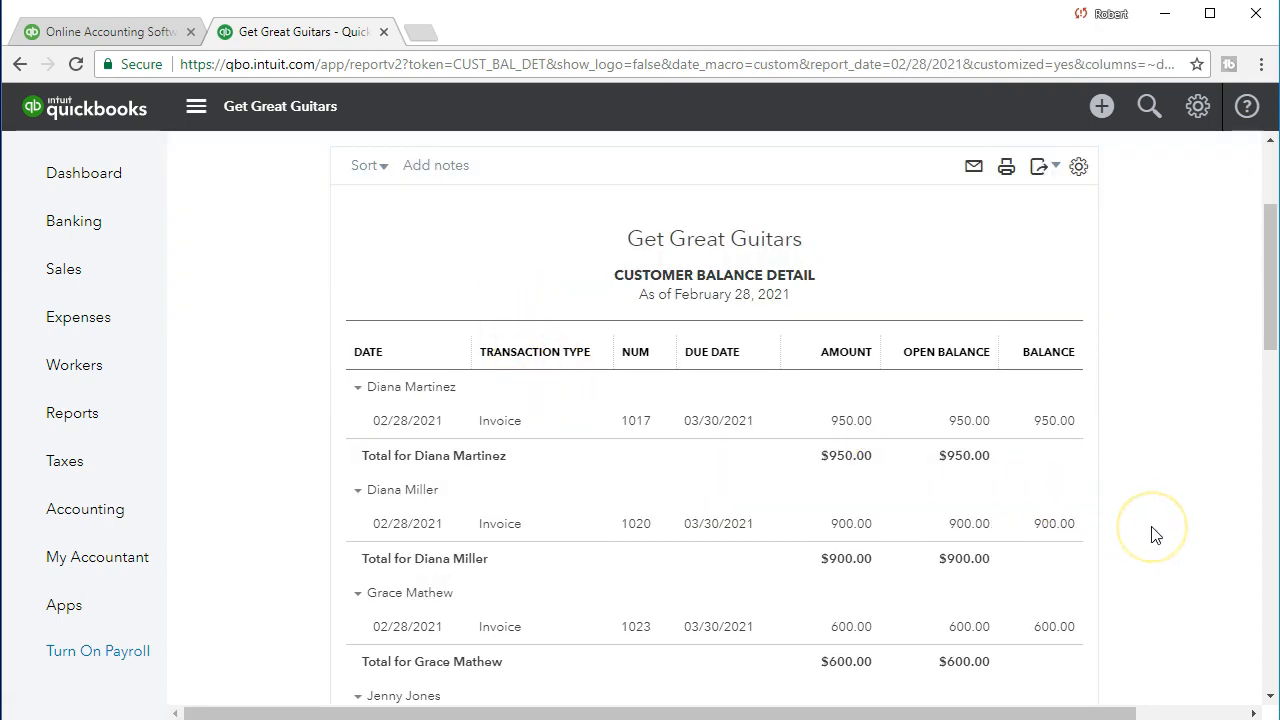
{"action": "scroll", "coordinate": [1155, 535], "scroll_direction": "down", "scroll_amount": 5}
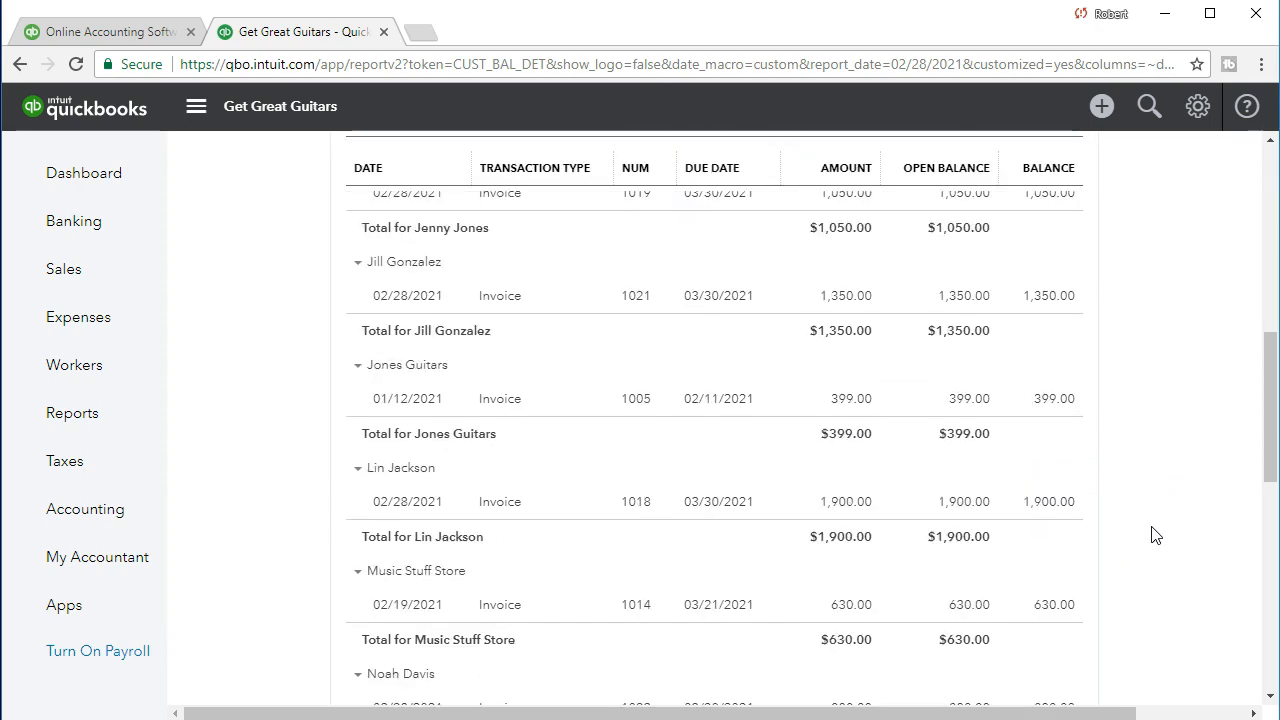
{"action": "scroll", "coordinate": [1155, 535], "scroll_direction": "down", "scroll_amount": 5}
{"action": "scroll", "coordinate": [1155, 535], "scroll_direction": "down", "scroll_amount": 2}
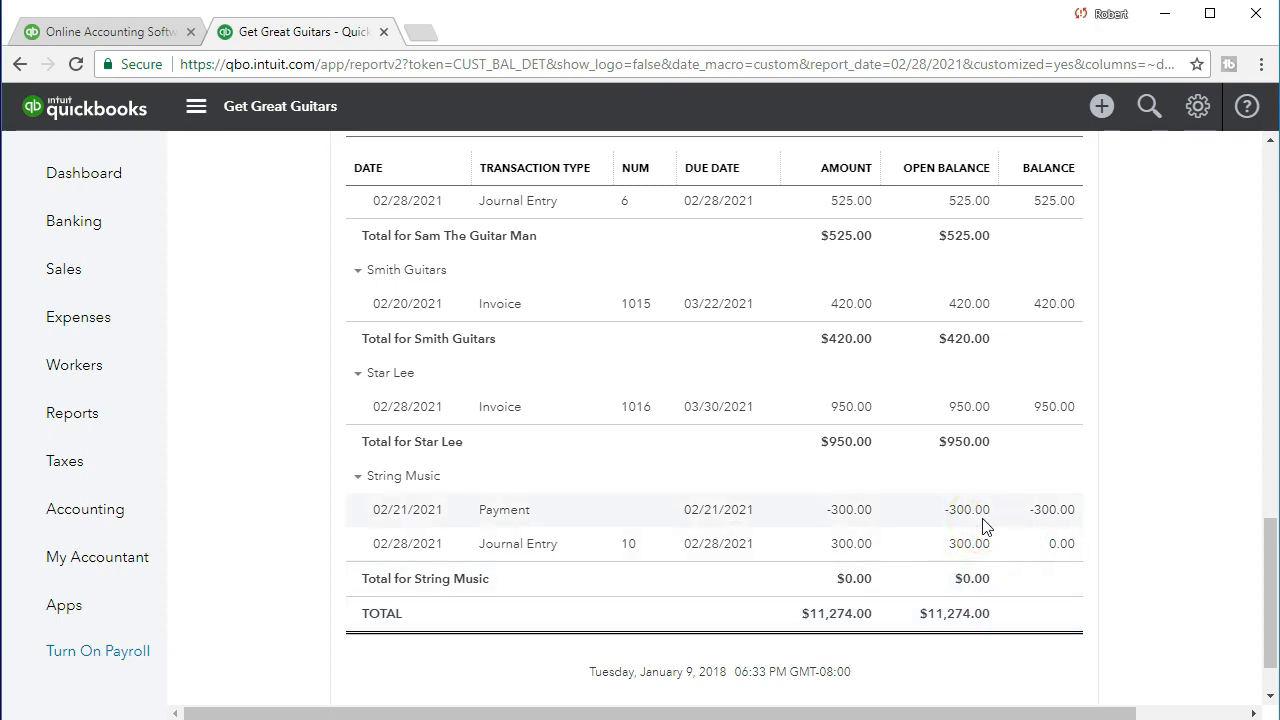
{"action": "left_click", "coordinate": [553, 503]}
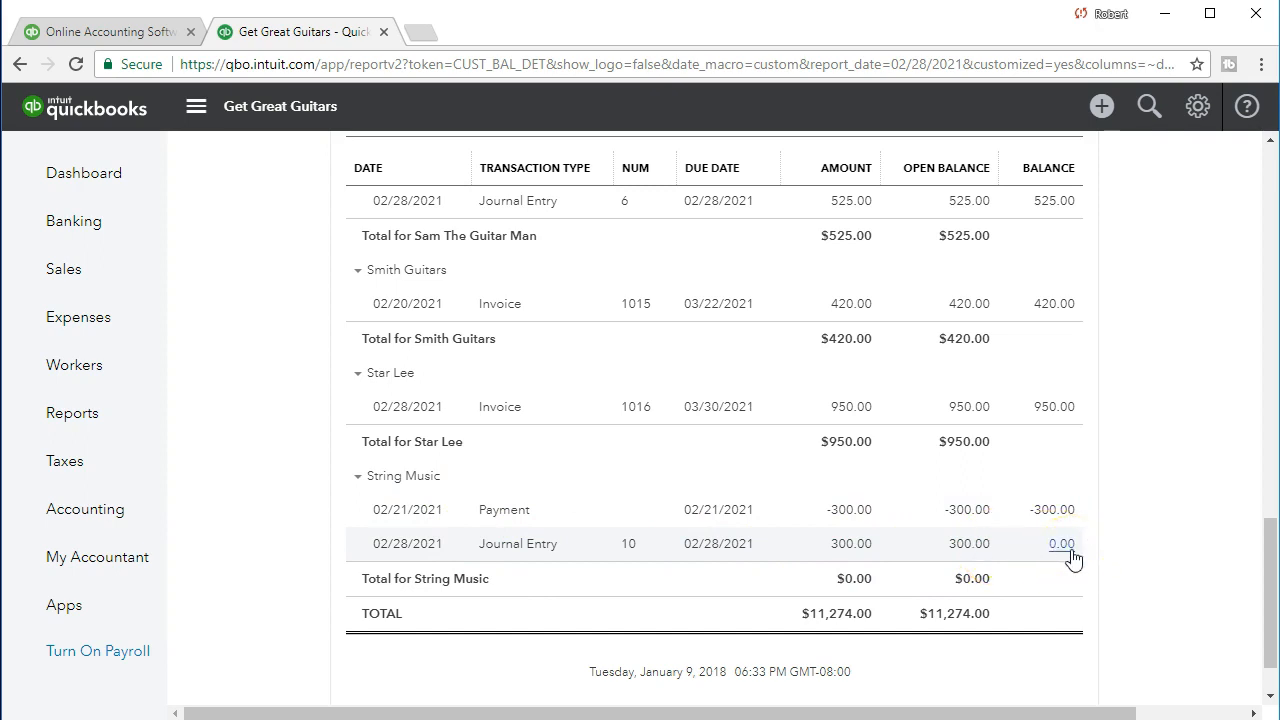
{"action": "left_click", "coordinate": [958, 548]}
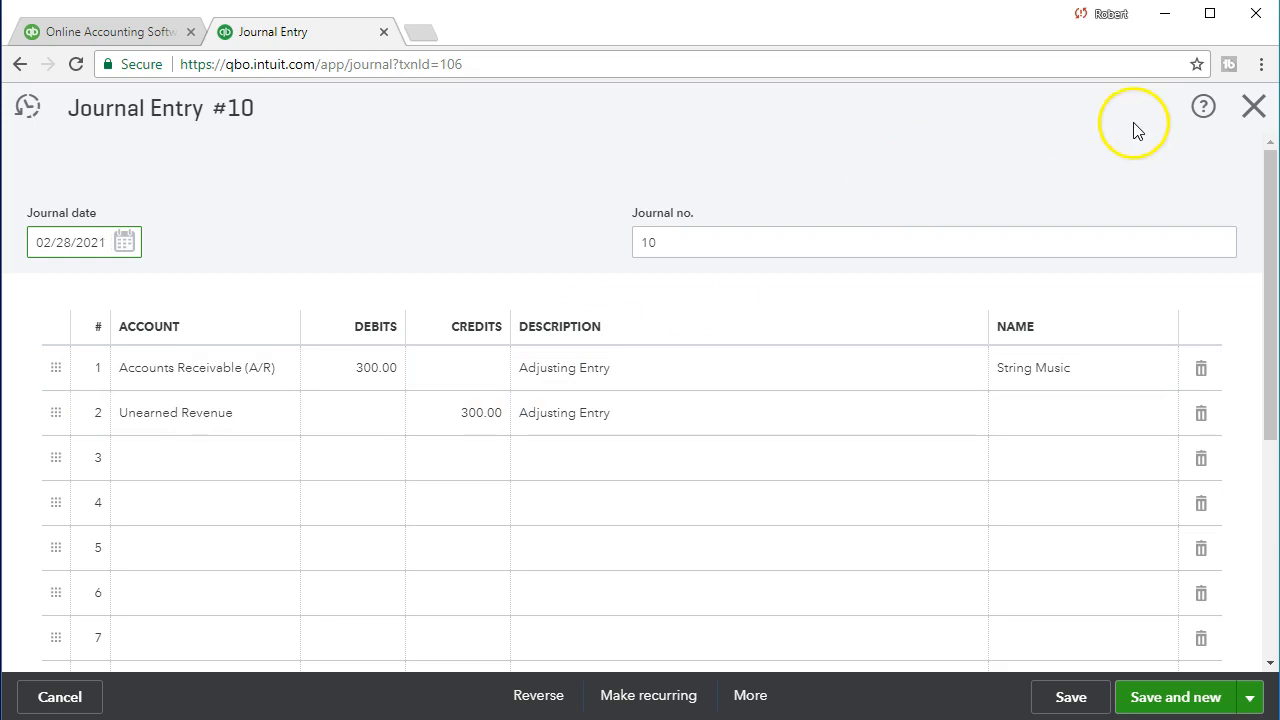
{"action": "left_click", "coordinate": [1240, 107]}
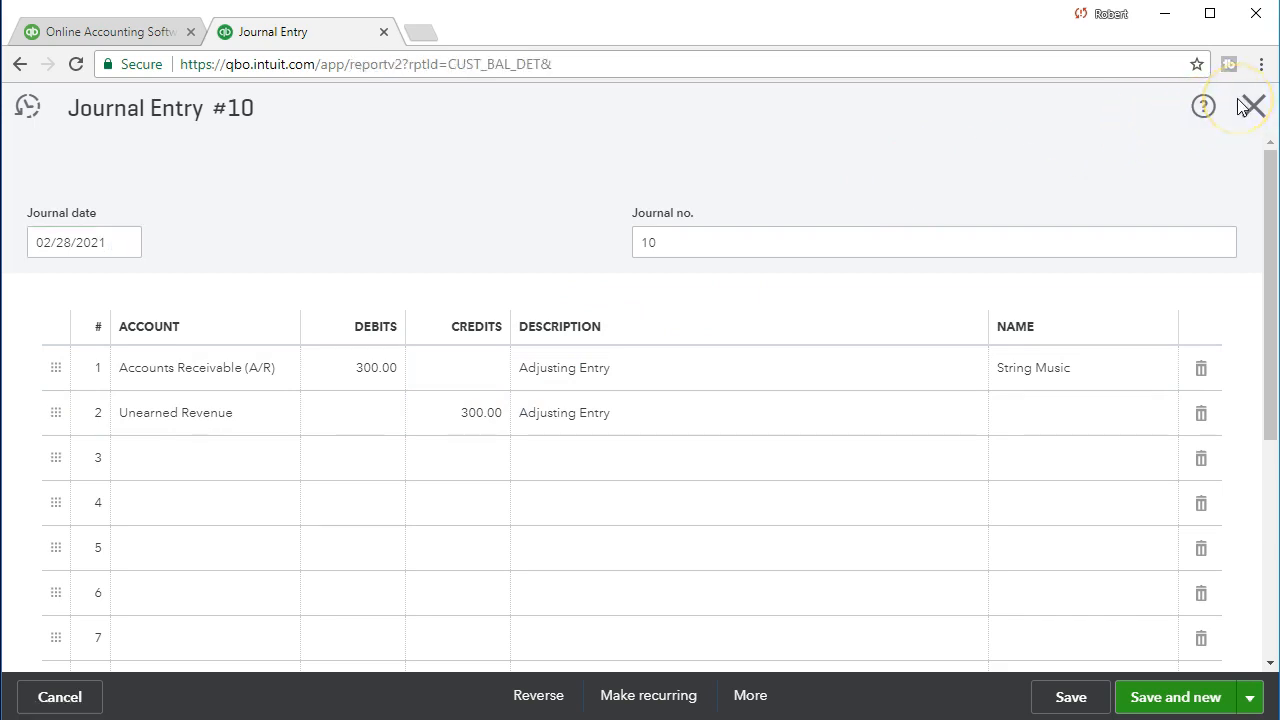
- Recheck String Music's balance lines, then reopen Journal Entry #10 to examine its receivable debit and unearned revenue credit before closing it
{"action": "scroll", "coordinate": [1037, 550], "scroll_direction": "down", "scroll_amount": 15}
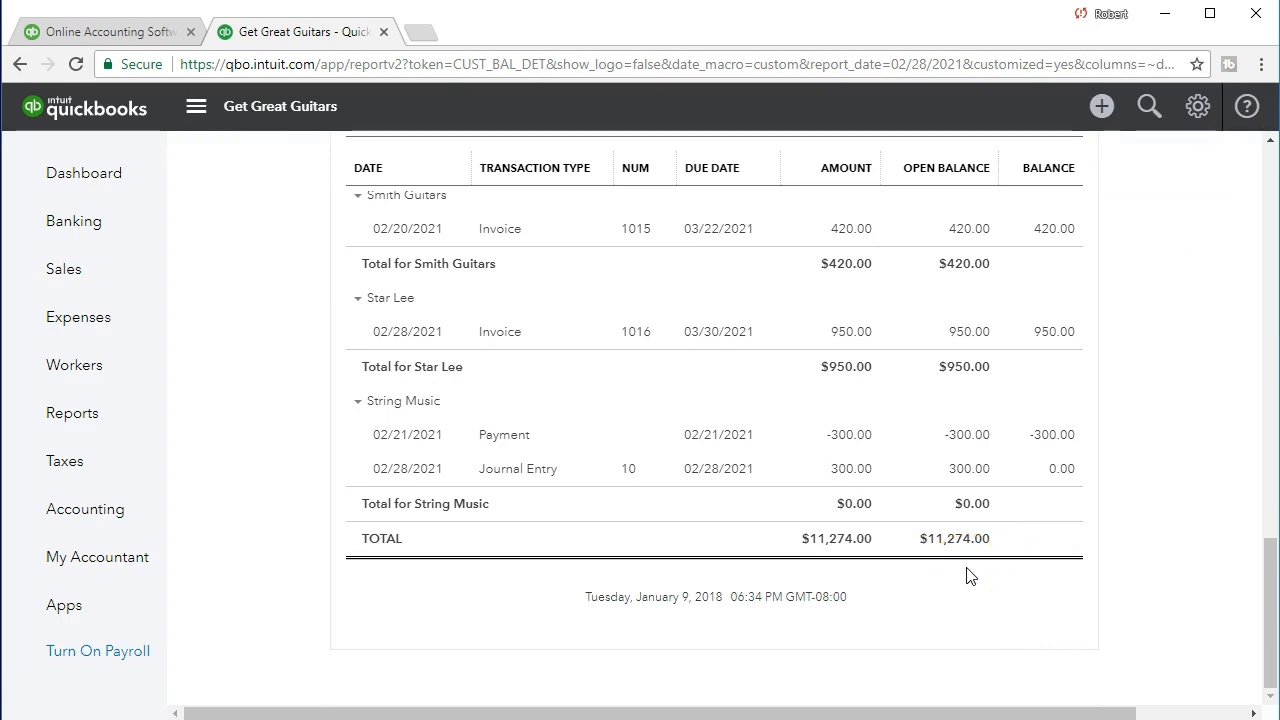
{"action": "scroll", "coordinate": [966, 574], "scroll_direction": "up", "scroll_amount": 1}
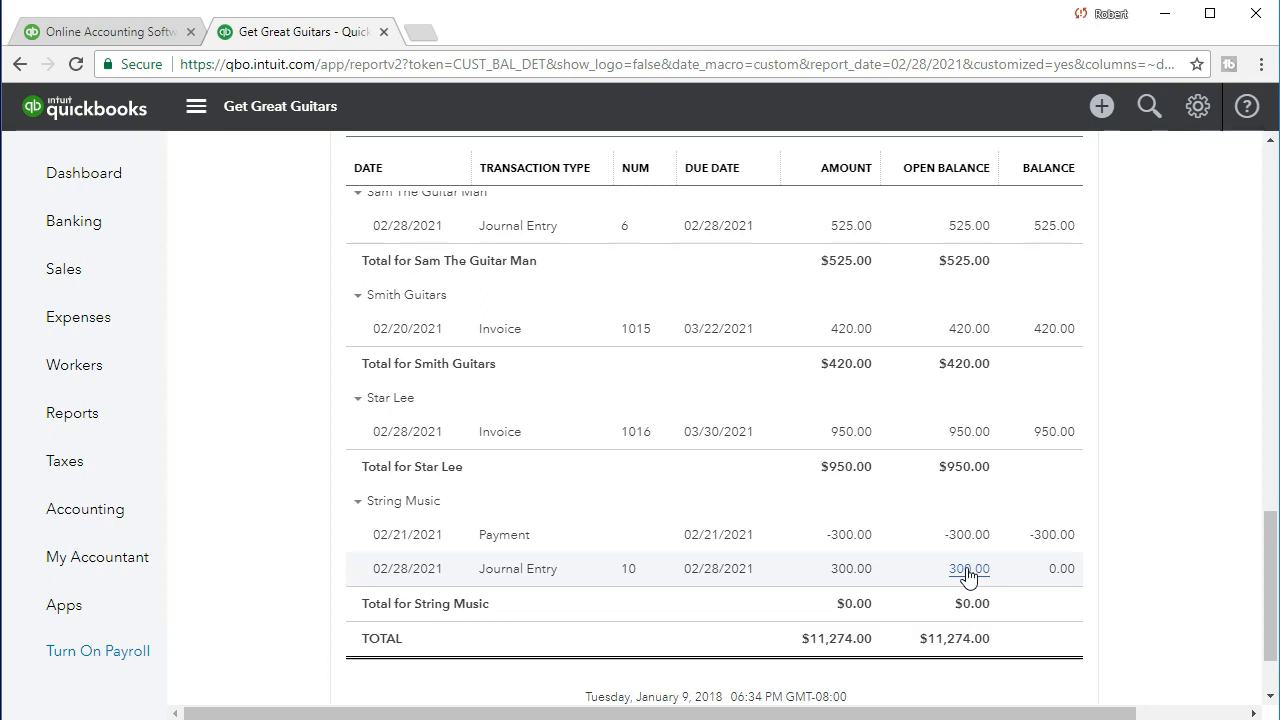
{"action": "left_click", "coordinate": [958, 541]}
{"action": "left_click", "coordinate": [962, 576]}
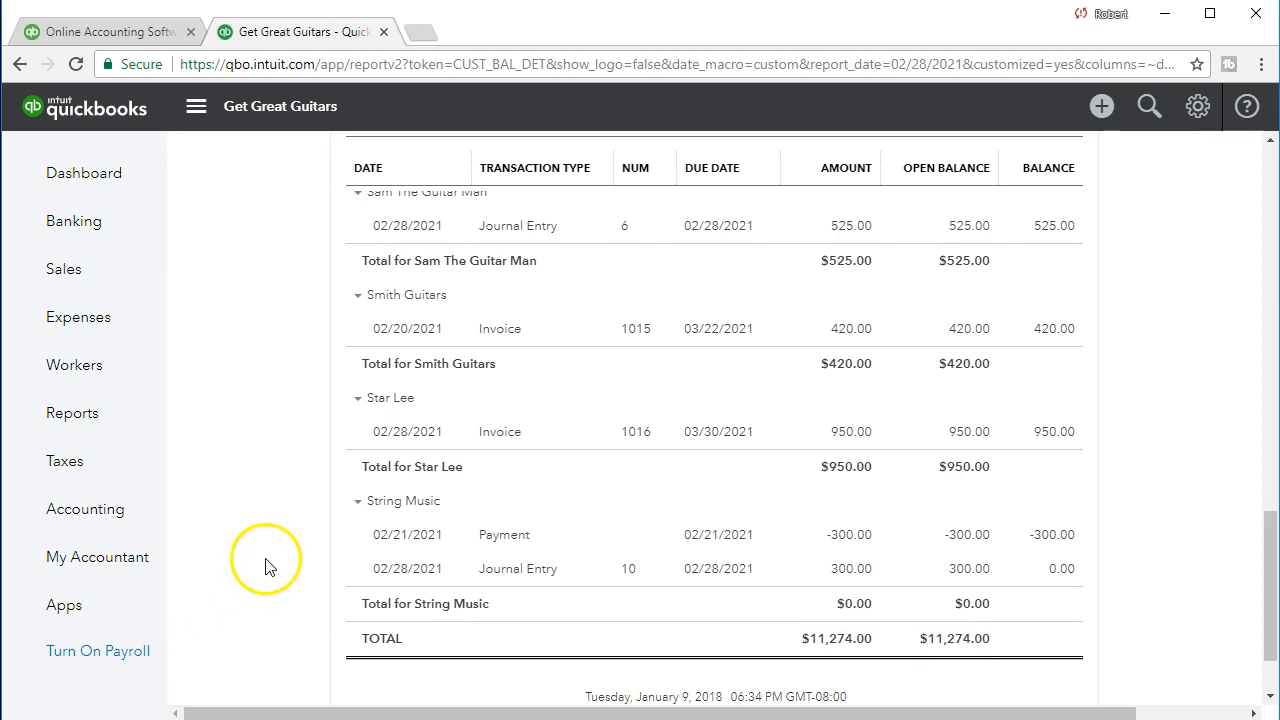
{"action": "left_click", "coordinate": [950, 572]}
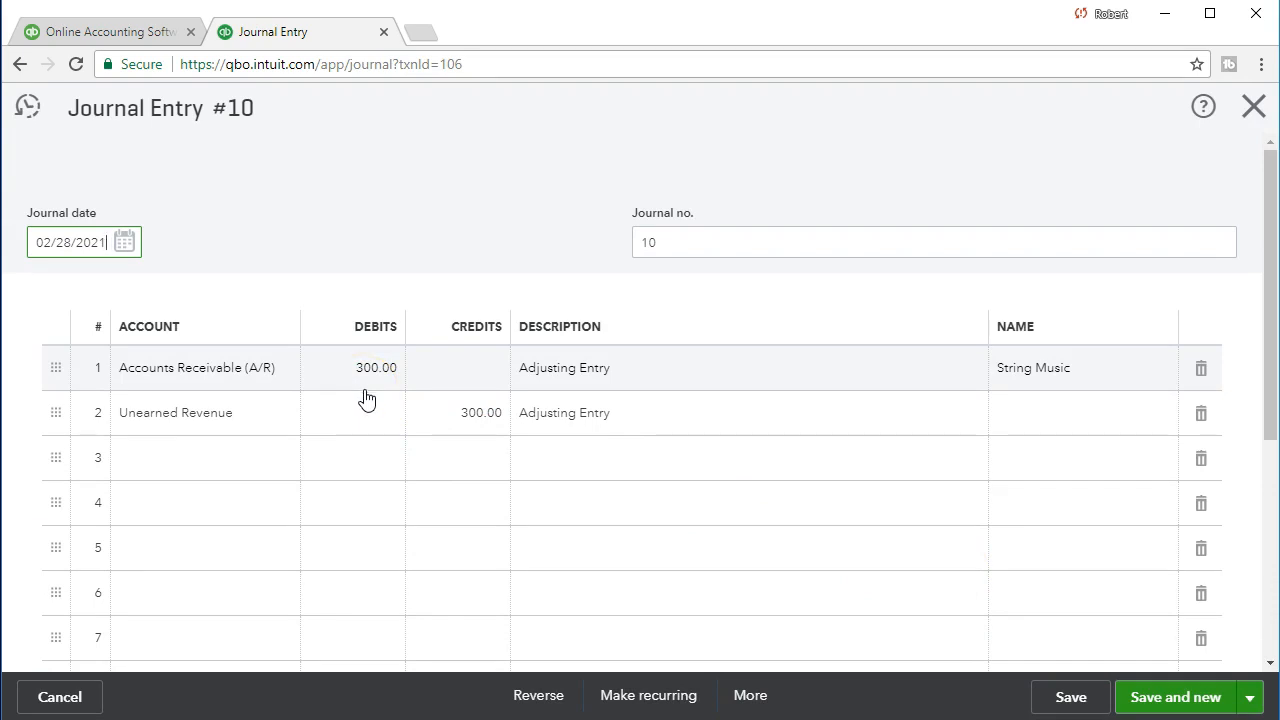
{"action": "left_click", "coordinate": [409, 420]}
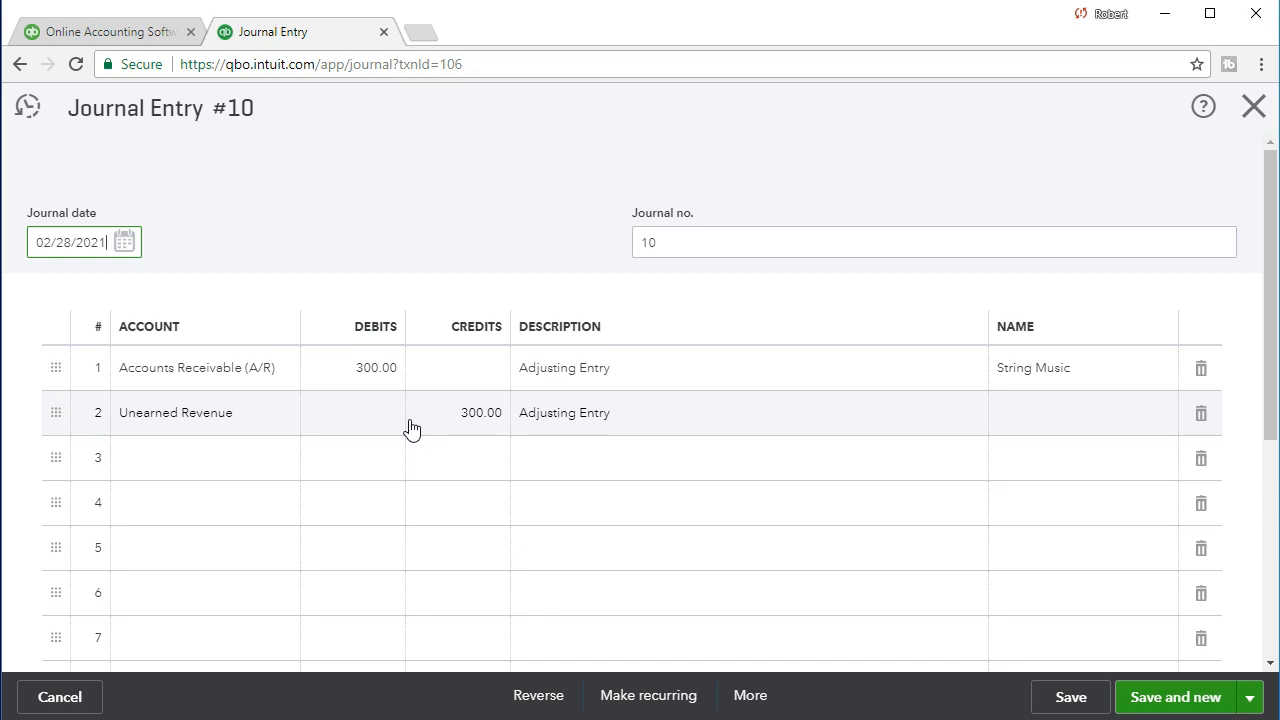
{"action": "left_click", "coordinate": [389, 401]}
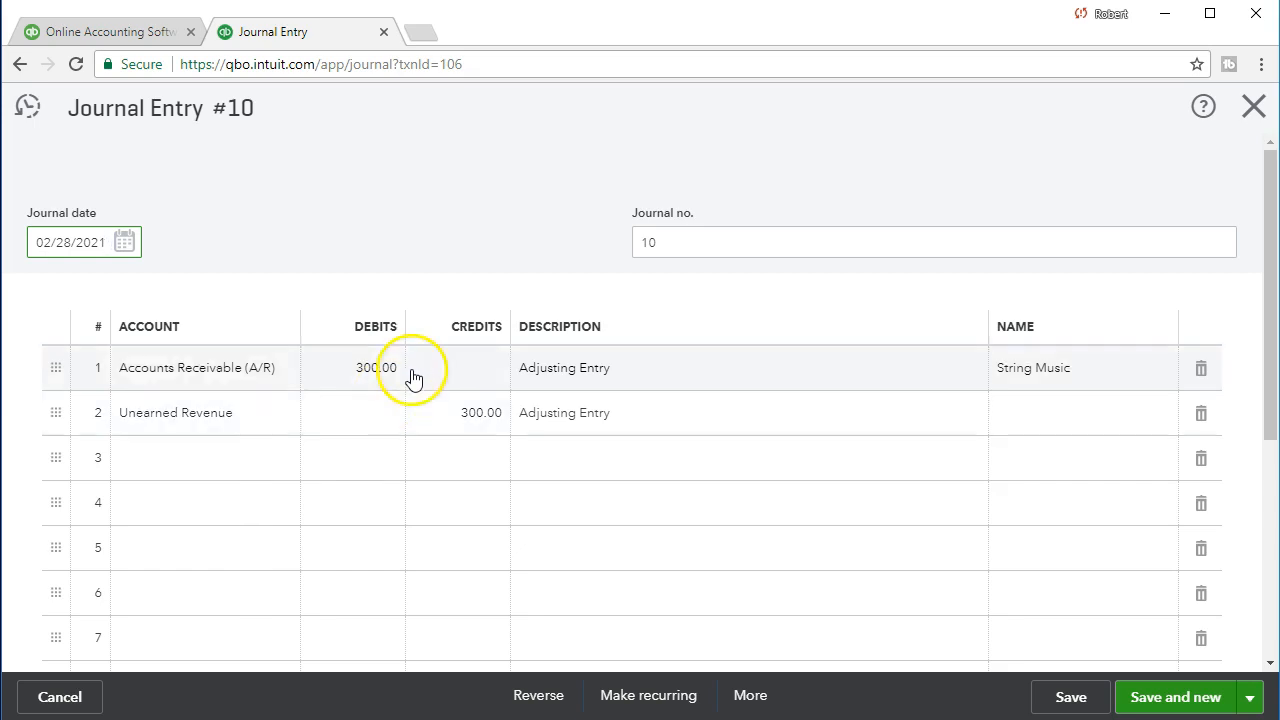
{"action": "left_click", "coordinate": [1253, 107]}
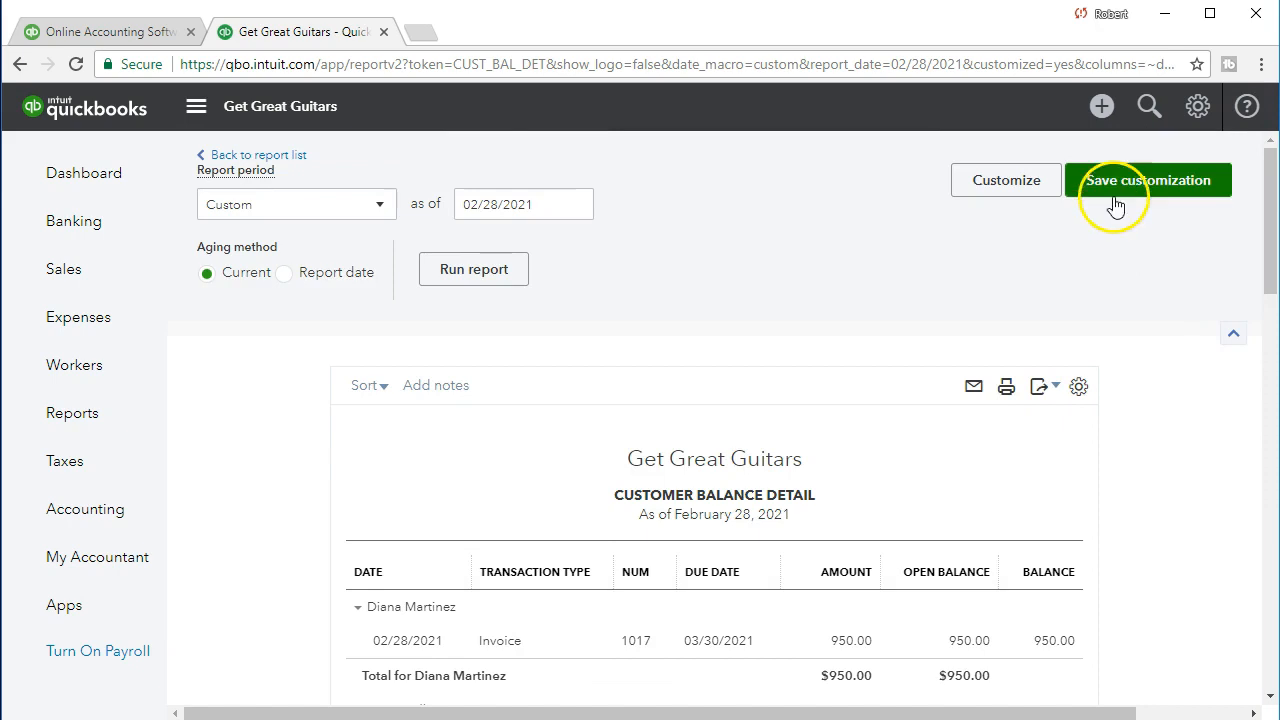
- Create a new journal entry and set its journal date to 03/01/2021
{"action": "left_click", "coordinate": [1101, 106]}
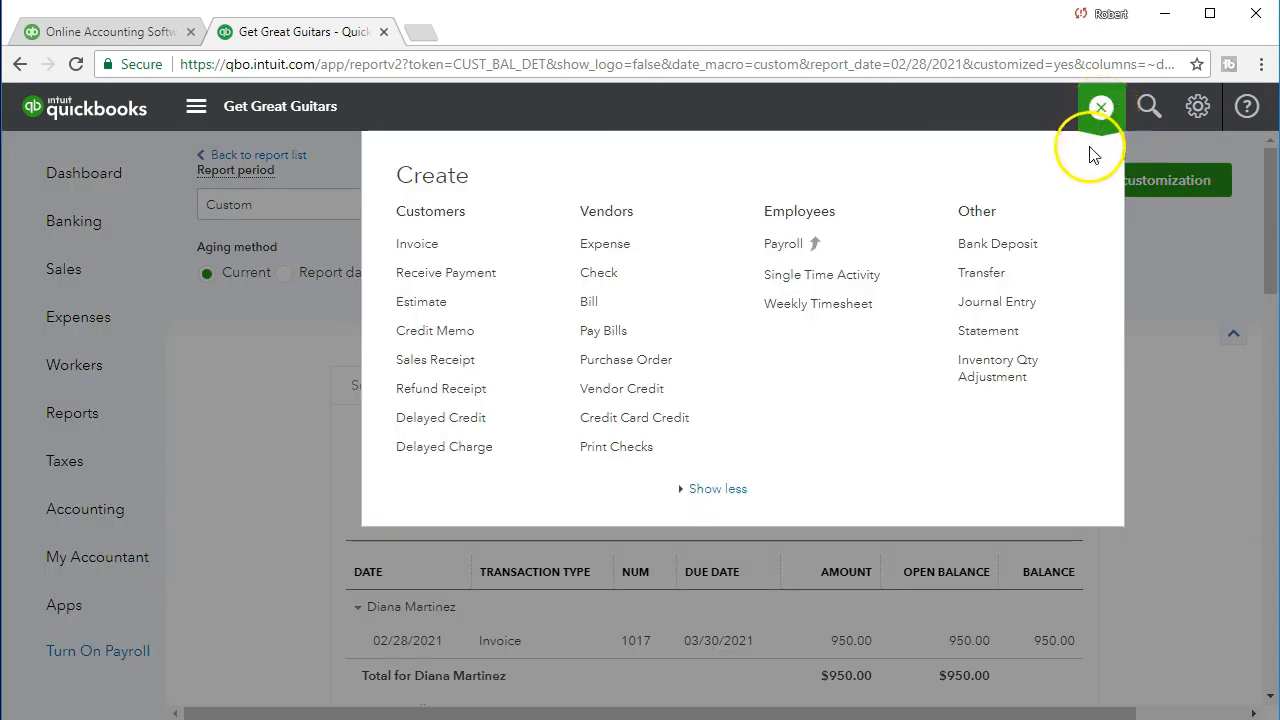
{"action": "left_click", "coordinate": [1048, 310]}
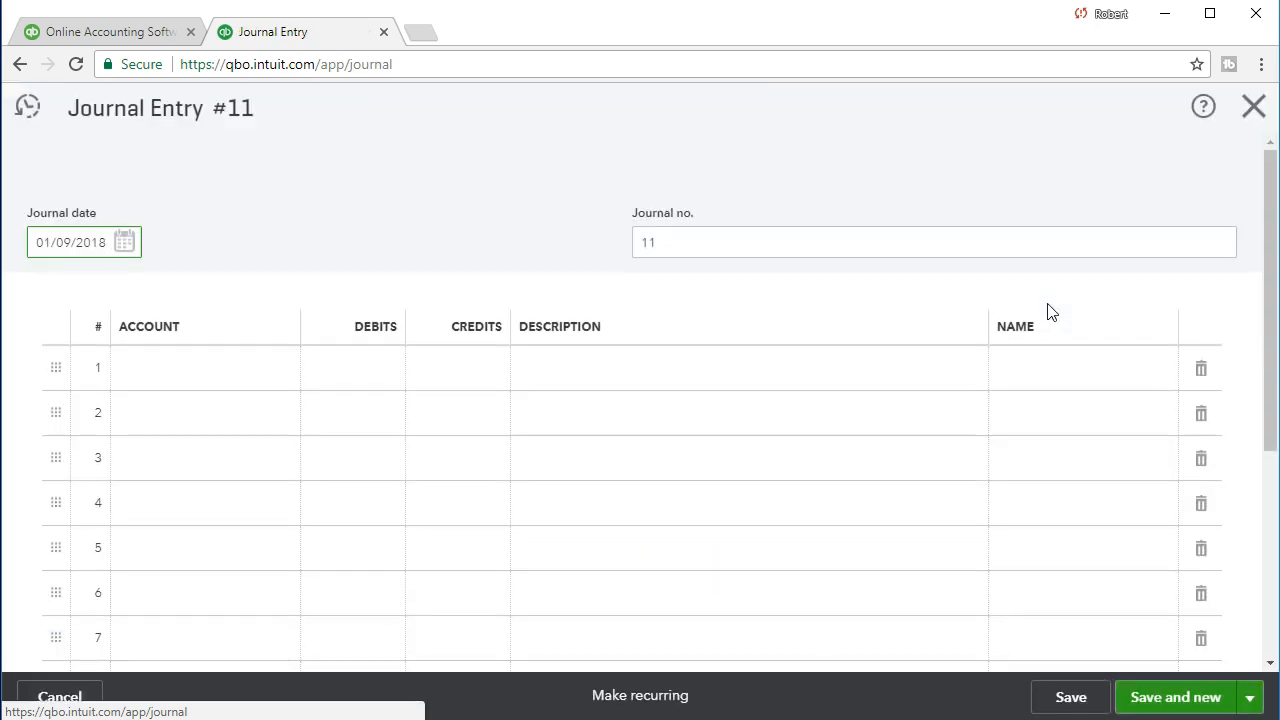
{"action": "left_click", "coordinate": [36, 242]}
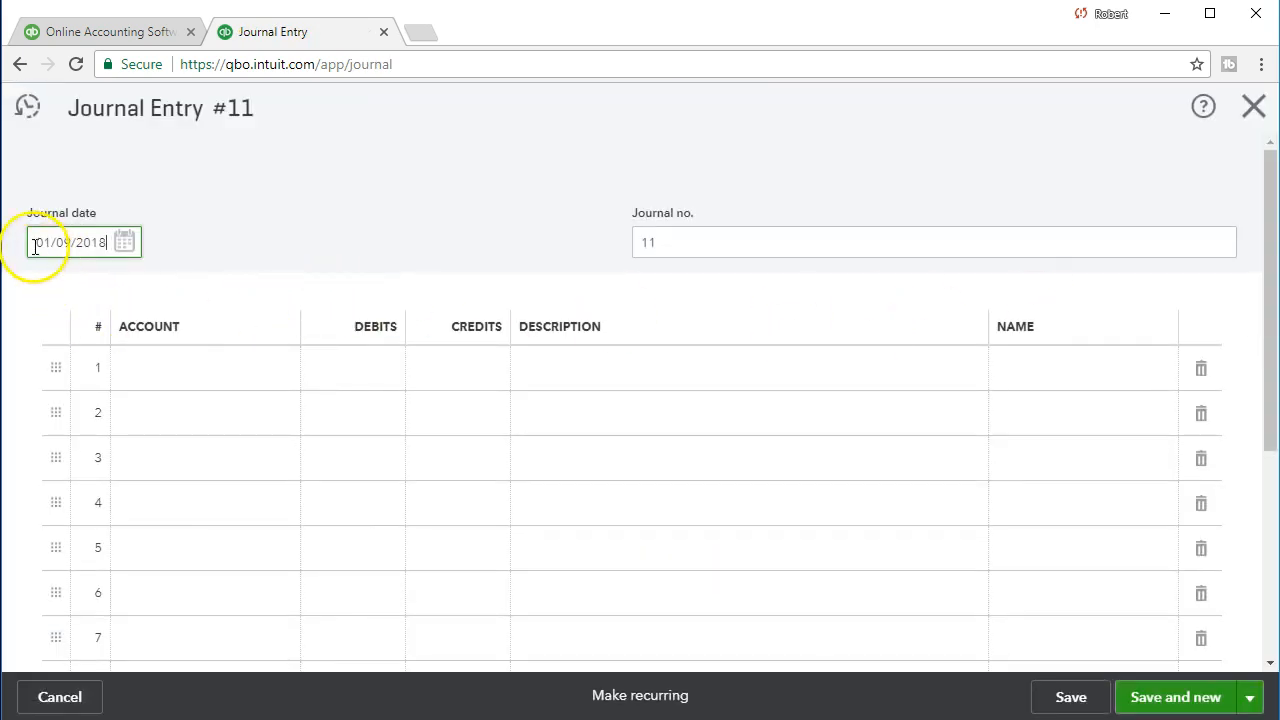
{"action": "left_click_drag", "start_coordinate": [159, 233], "coordinate": [218, 224]}
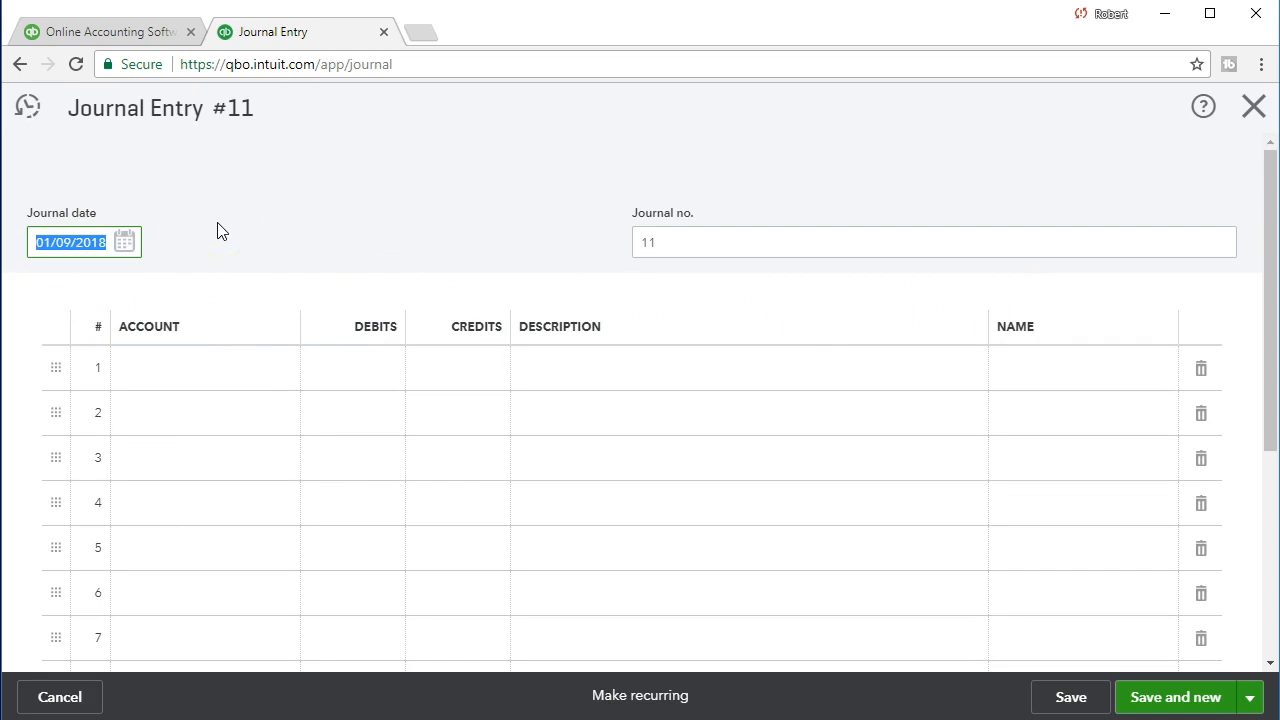
{"action": "type", "text": "030121"}
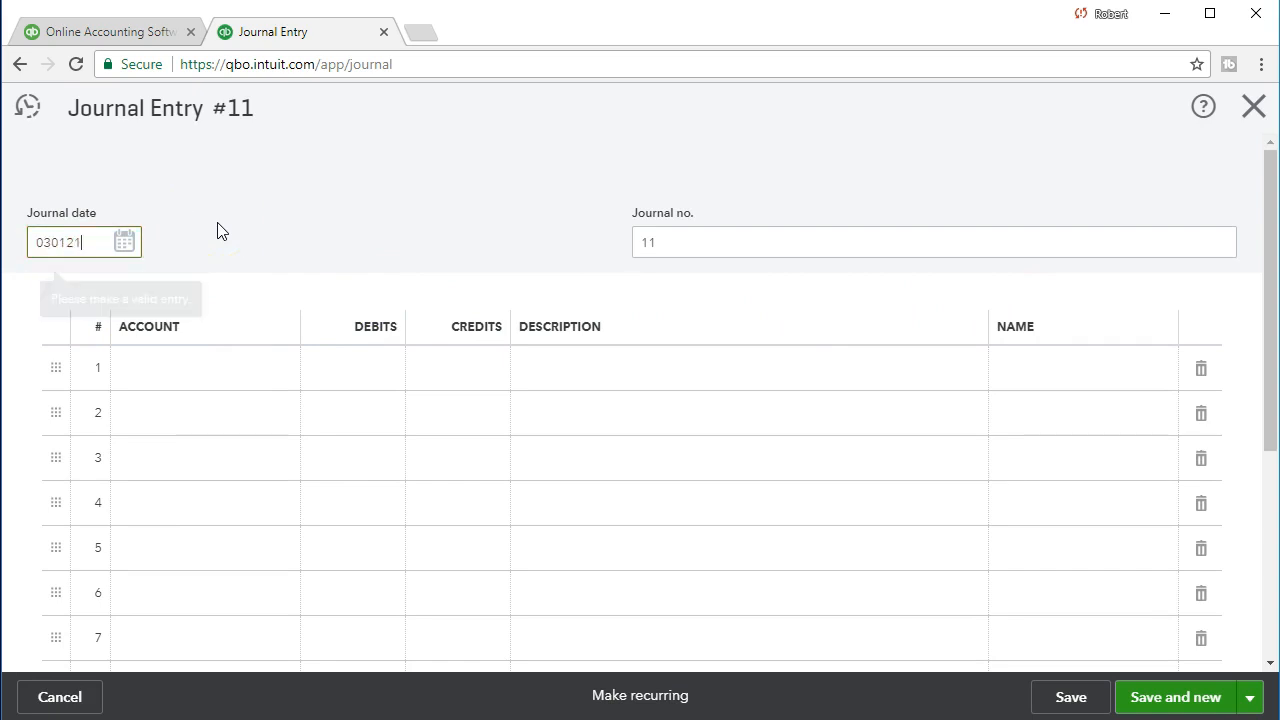
{"action": "key", "text": "Tab"}
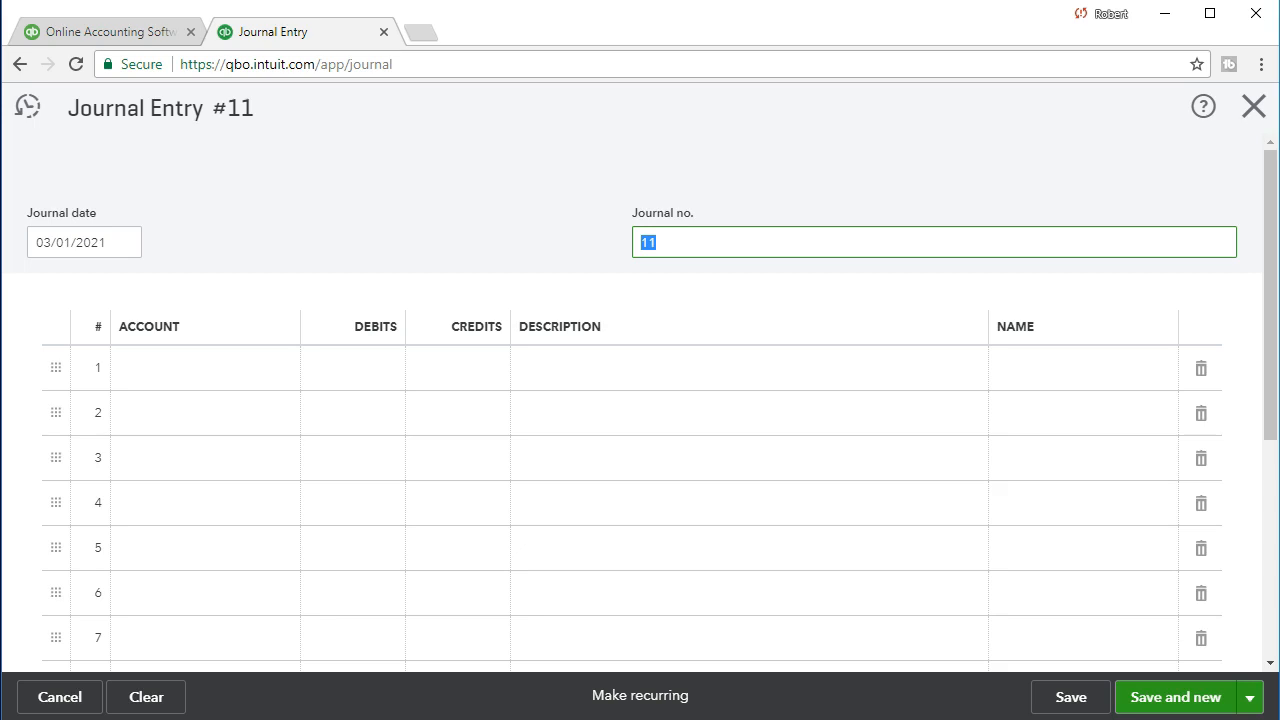
- Fill line 2 of the journal entry with Accounts Receivable (A/R), a 300.00 credit and the description "Reversing Entry"
{"action": "left_click", "coordinate": [207, 393]}
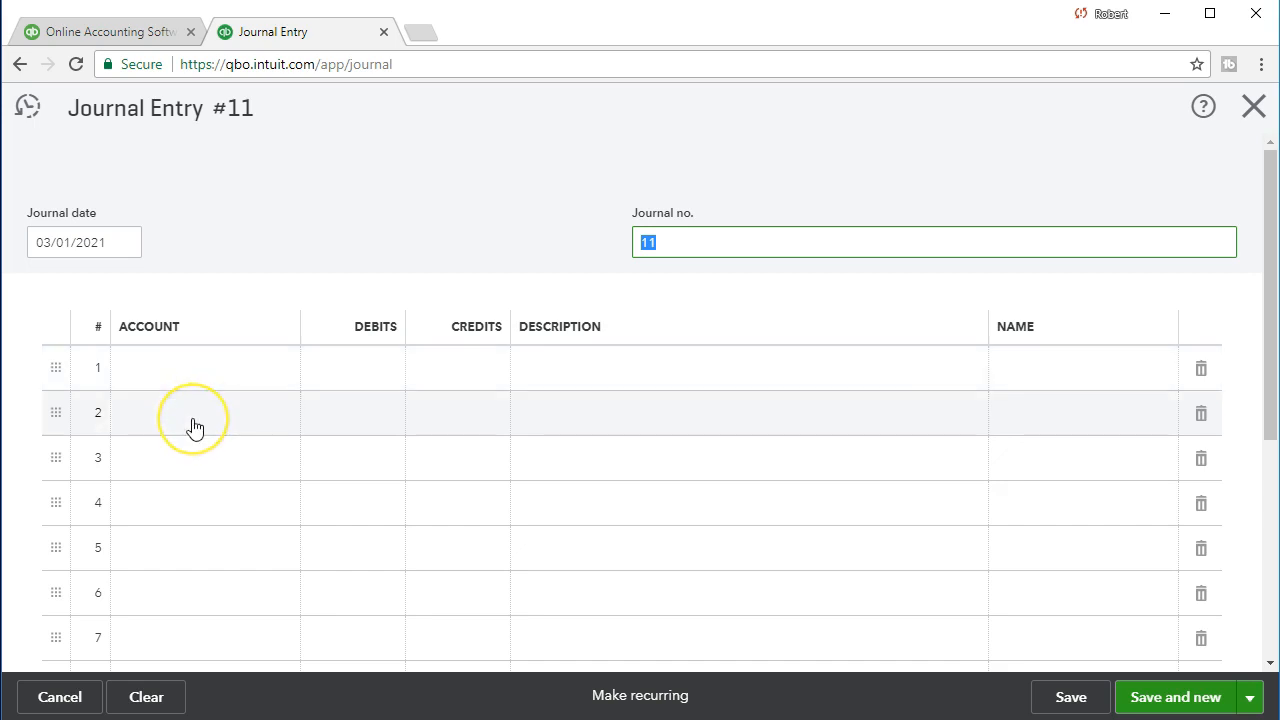
{"action": "left_click", "coordinate": [190, 422]}
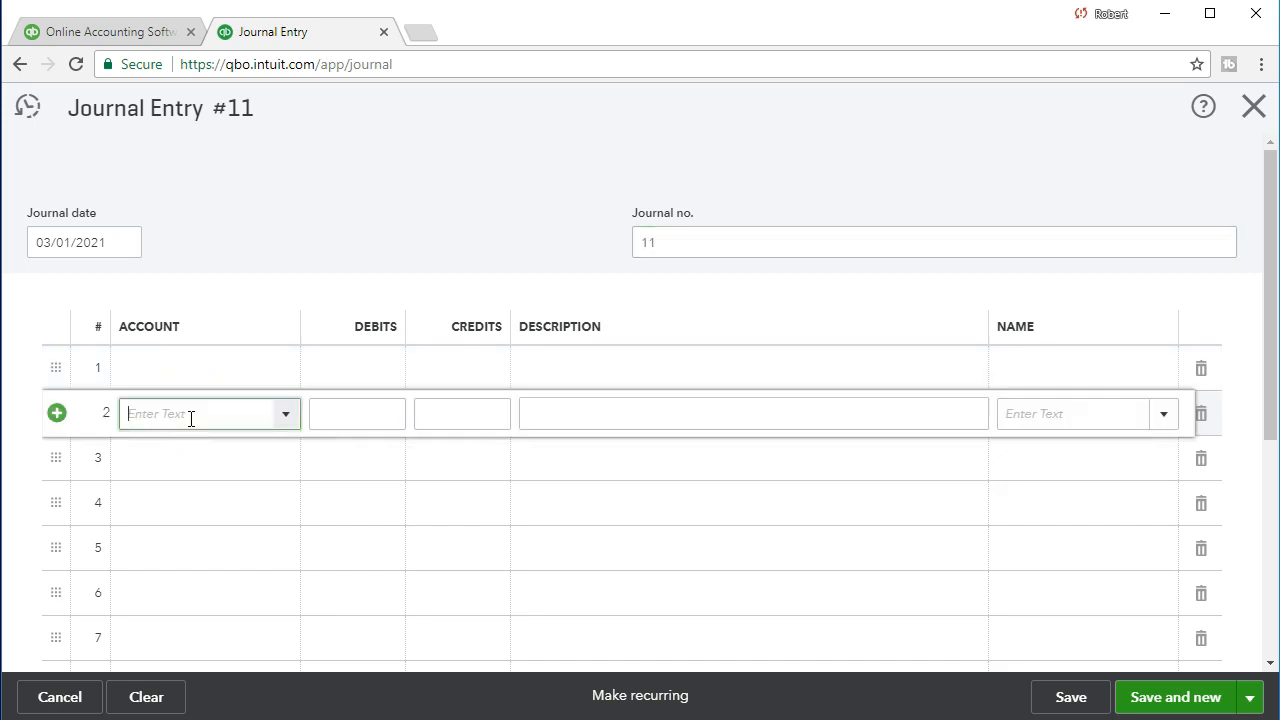
{"action": "left_click", "coordinate": [288, 414]}
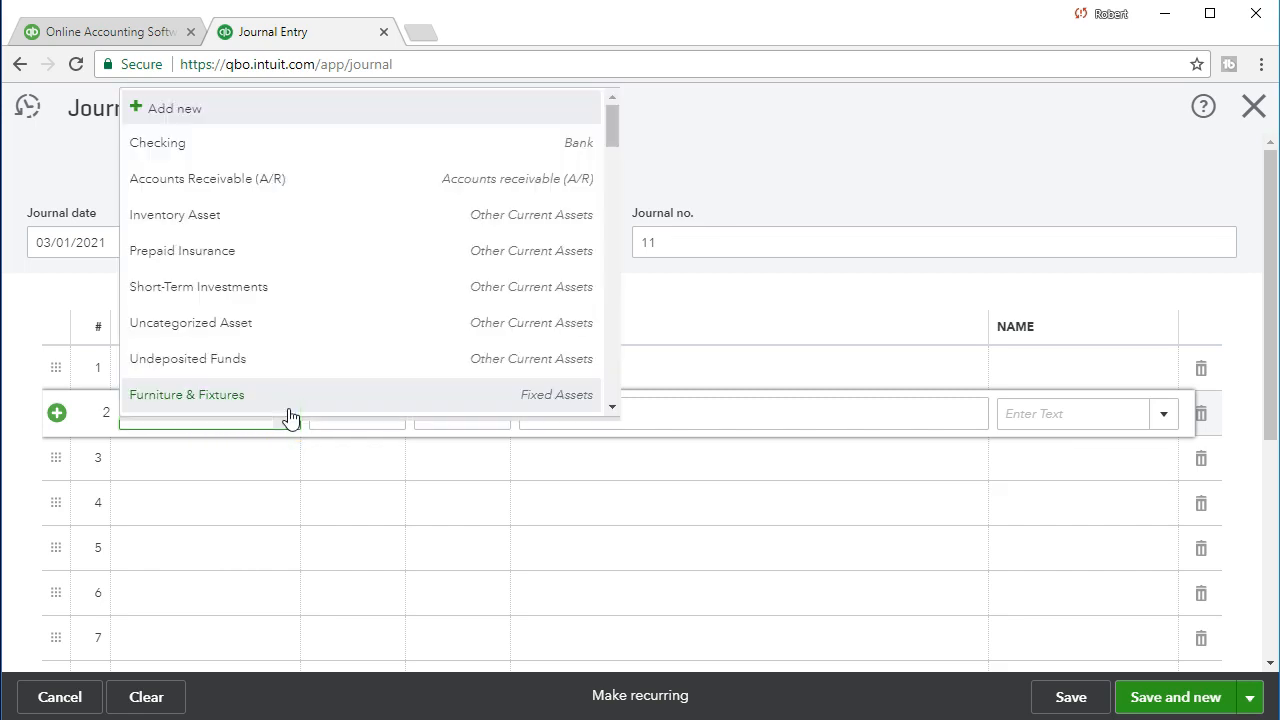
{"action": "type", "text": "u"}
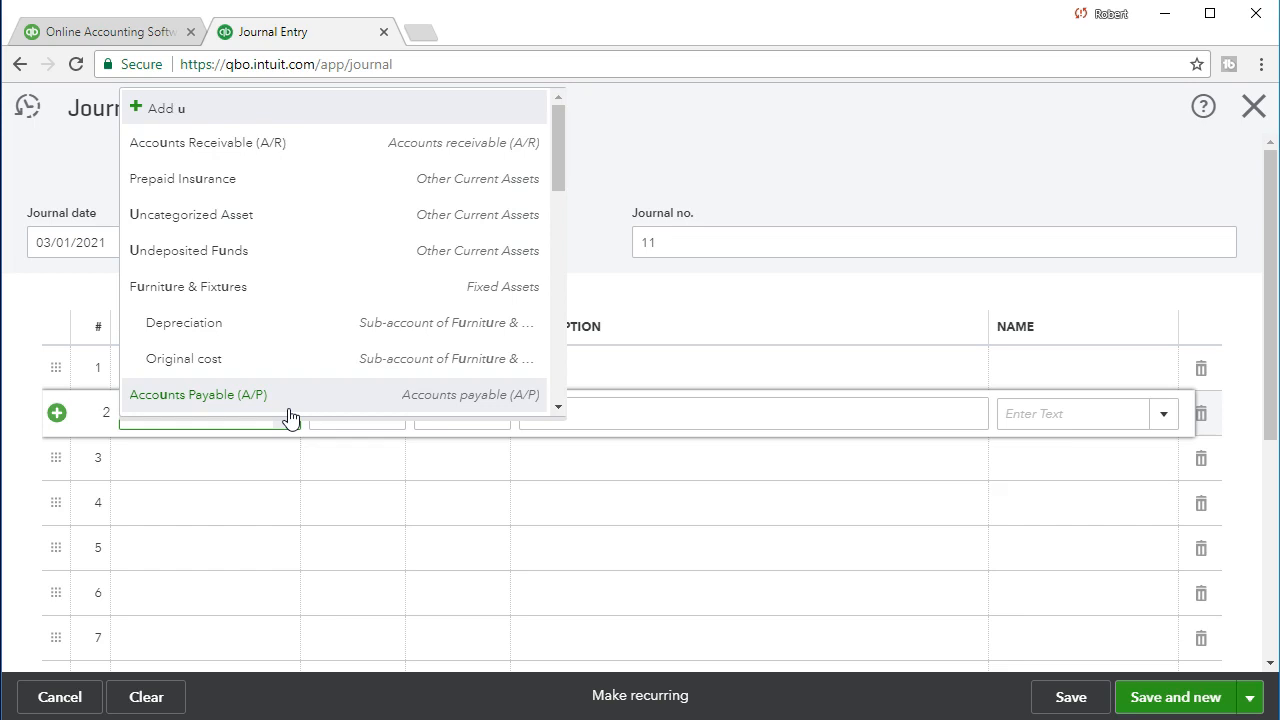
{"action": "key", "text": "BackSpace"}
{"action": "type", "text": "acc"}
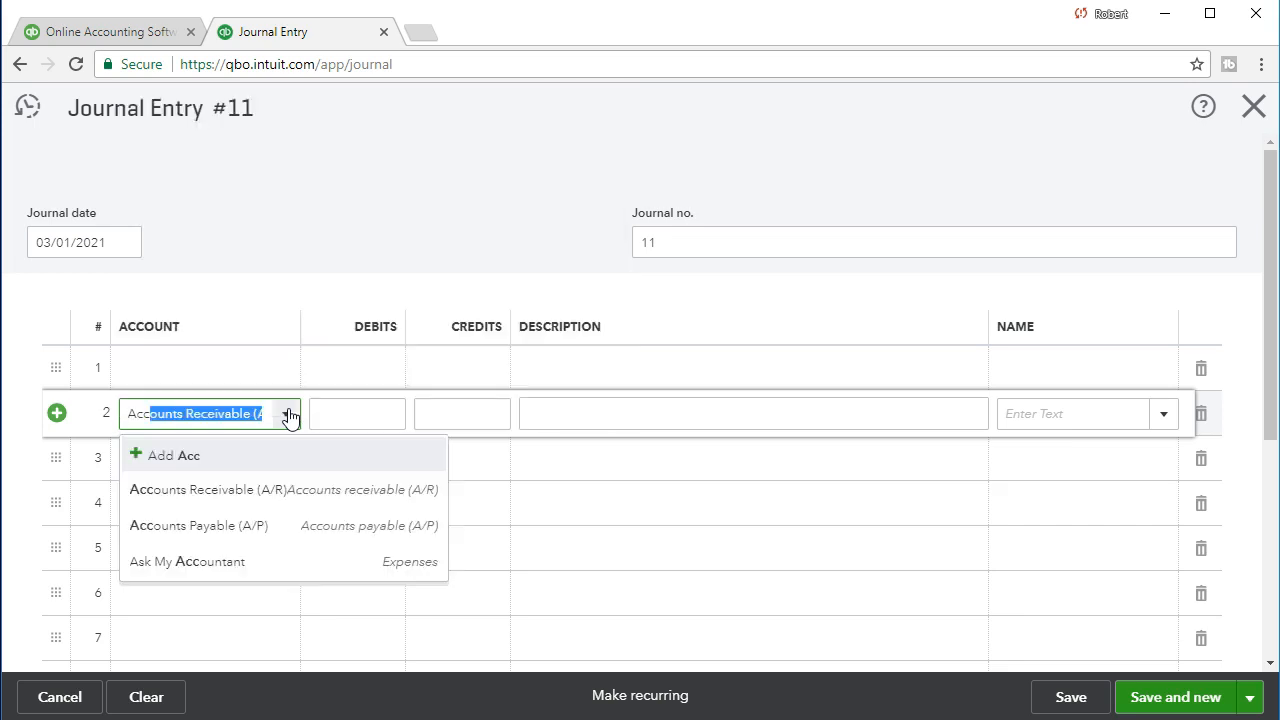
{"action": "left_click", "coordinate": [257, 493]}
{"action": "key", "text": "Tab"}
{"action": "key", "text": "Tab"}
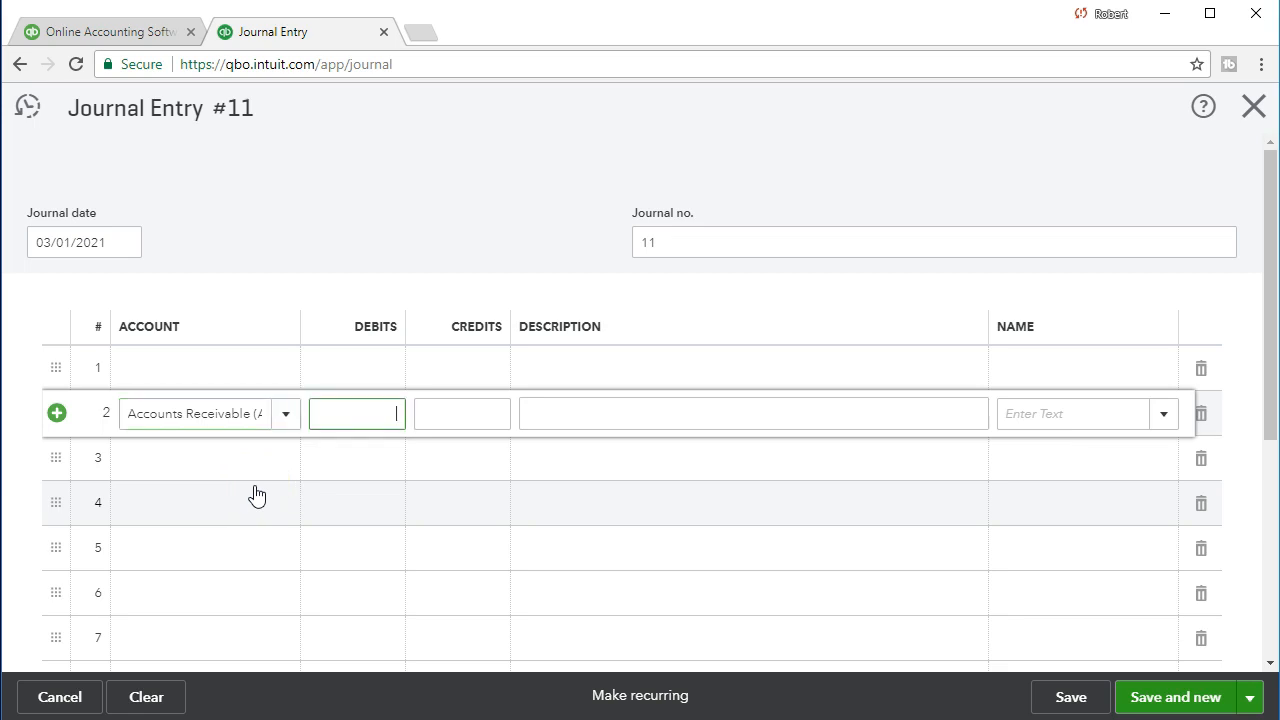
{"action": "key", "text": "Tab"}
{"action": "type", "text": "REv"}
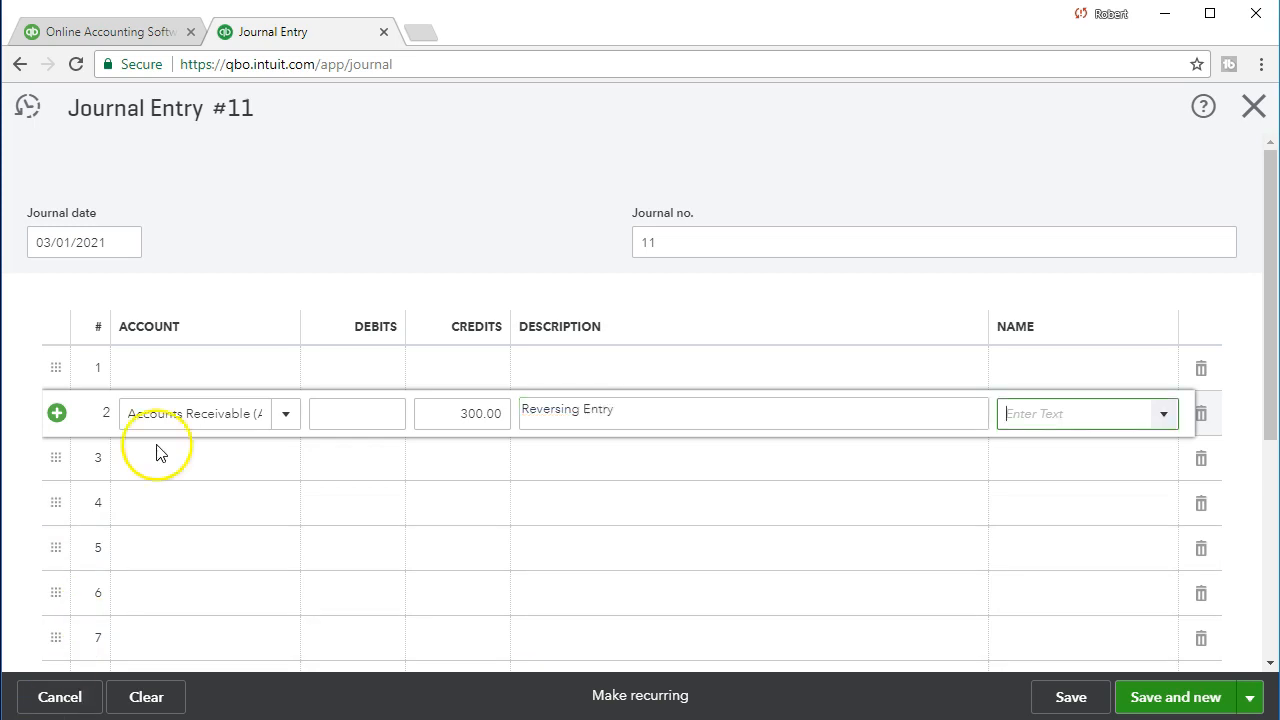
- Fill line 1 of the journal entry with the Unearned Revenue account and a 30.00 debit
{"action": "left_click", "coordinate": [177, 369]}
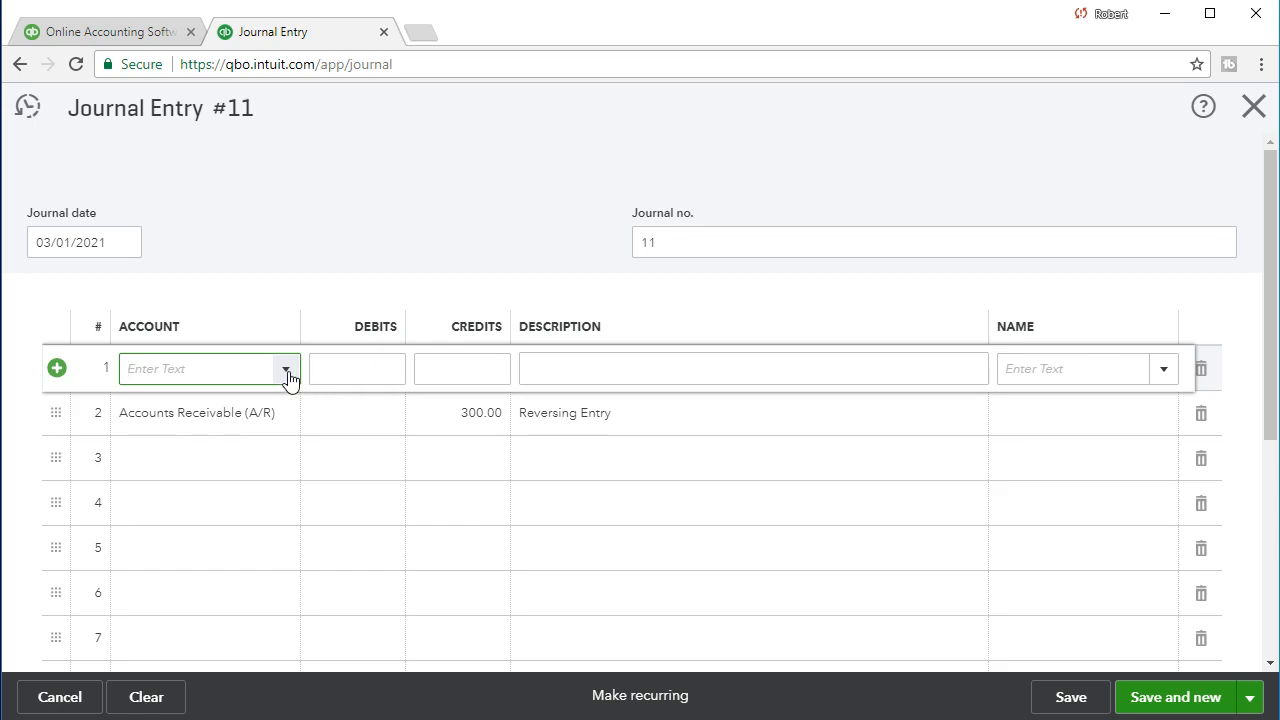
{"action": "left_click", "coordinate": [445, 428]}
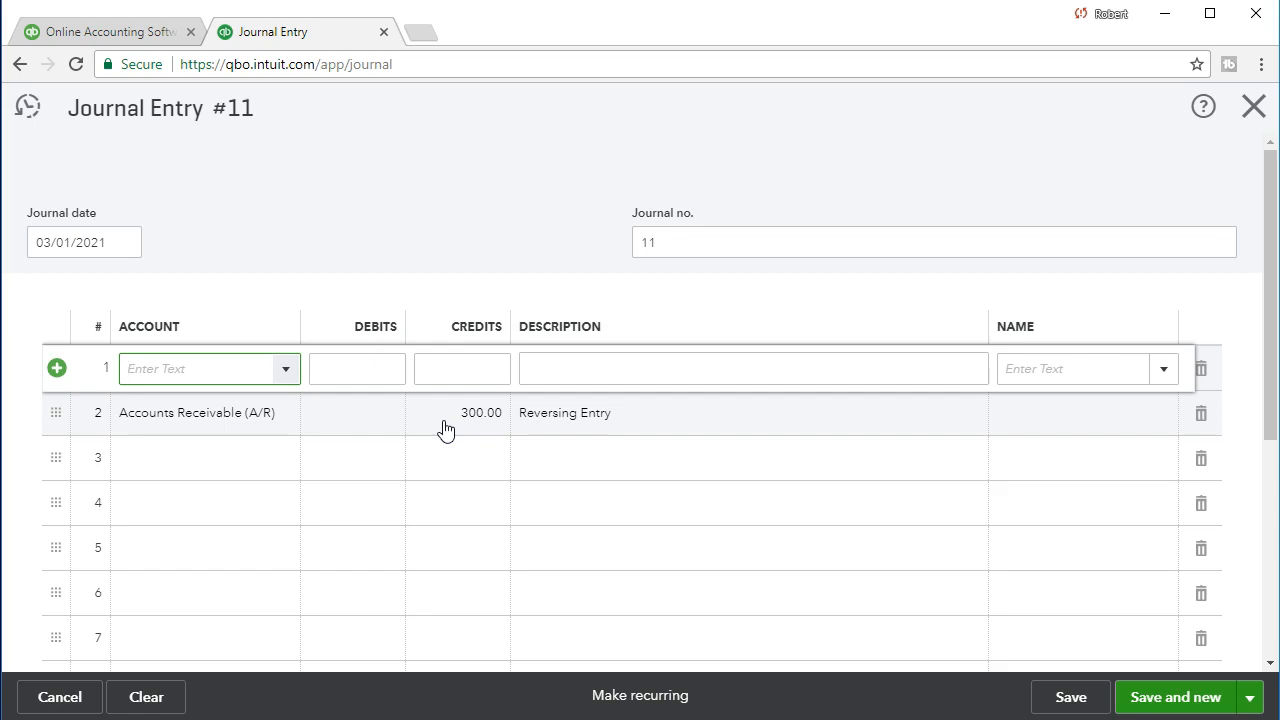
{"action": "left_click", "coordinate": [287, 374]}
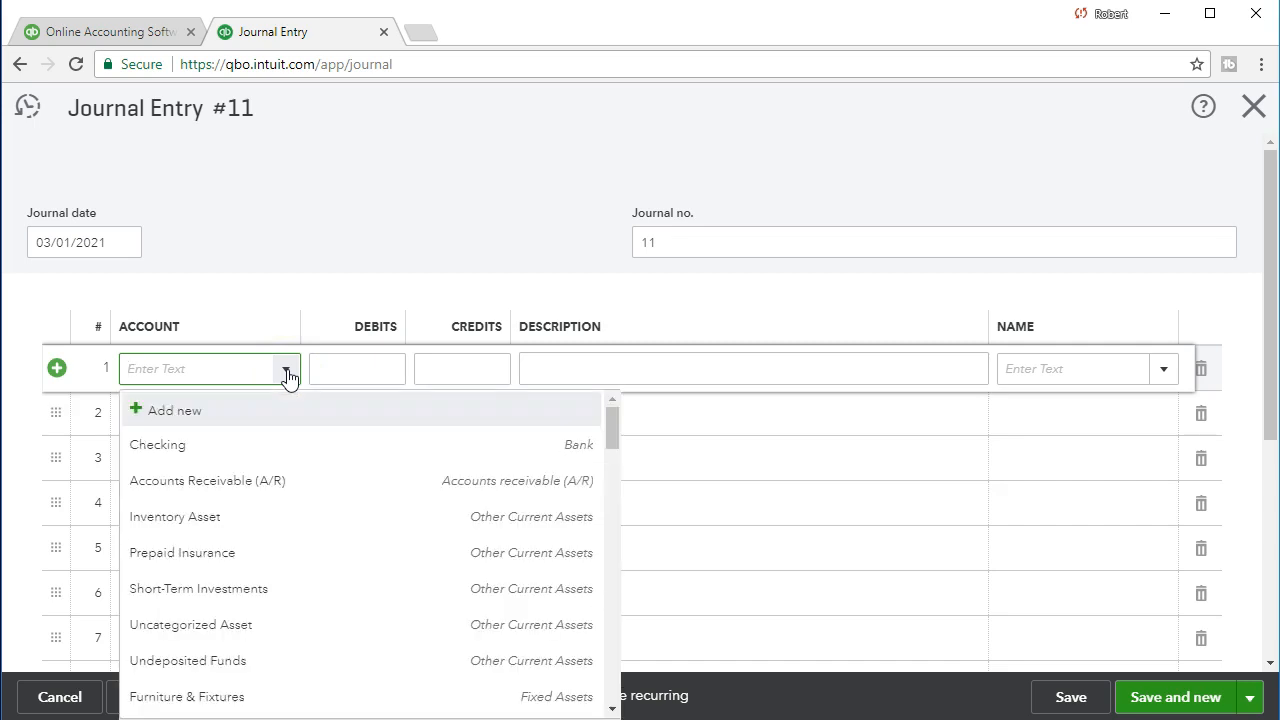
{"action": "type", "text": "un"}
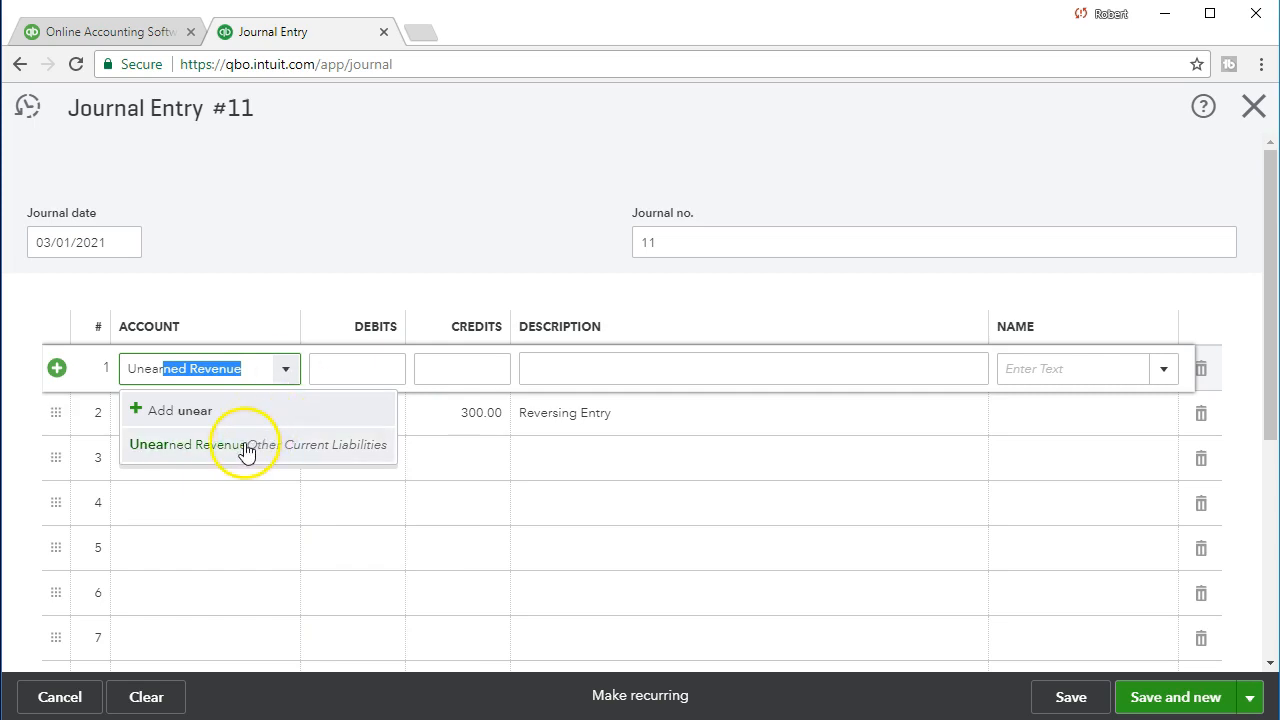
{"action": "left_click", "coordinate": [247, 452]}
{"action": "key", "text": "Tab"}
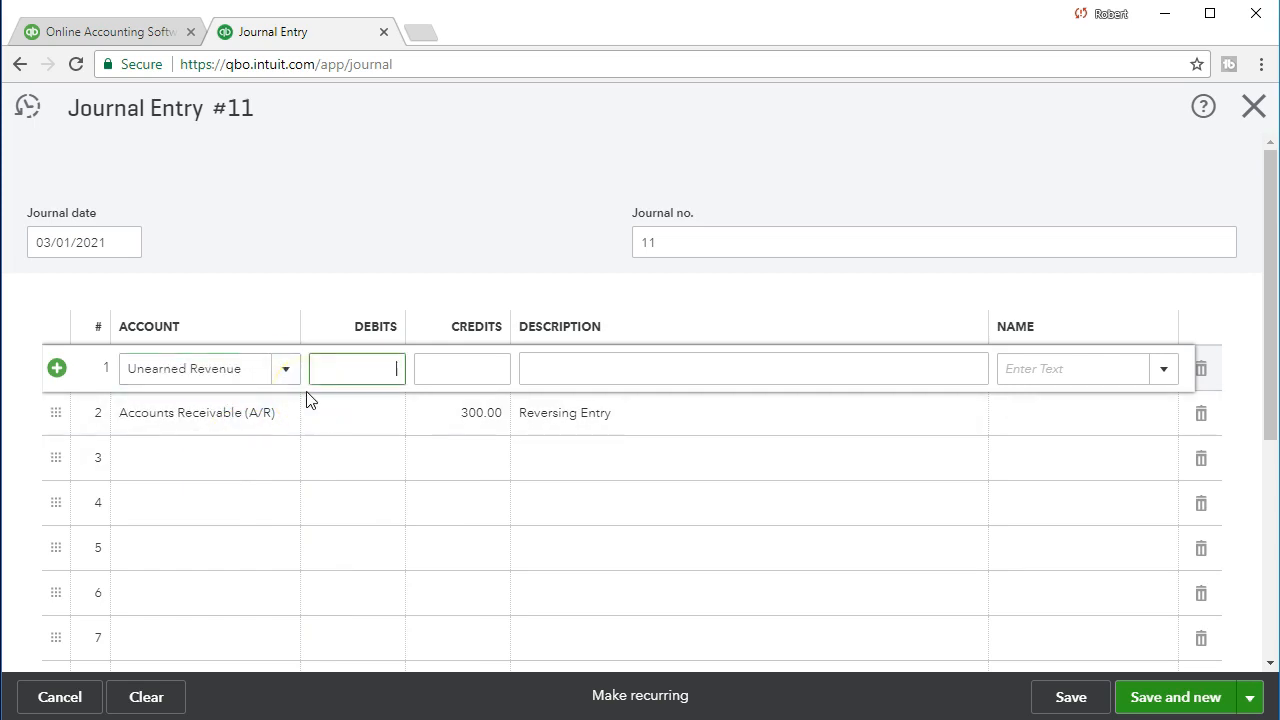
{"action": "type", "text": "30"}
{"action": "key", "text": "Tab"}
- Copy the "Reversing Entry" description from the Accounts Receivable line to the Unearned Revenue line
{"action": "left_click", "coordinate": [603, 415]}
{"action": "key", "text": "ctrl+c"}
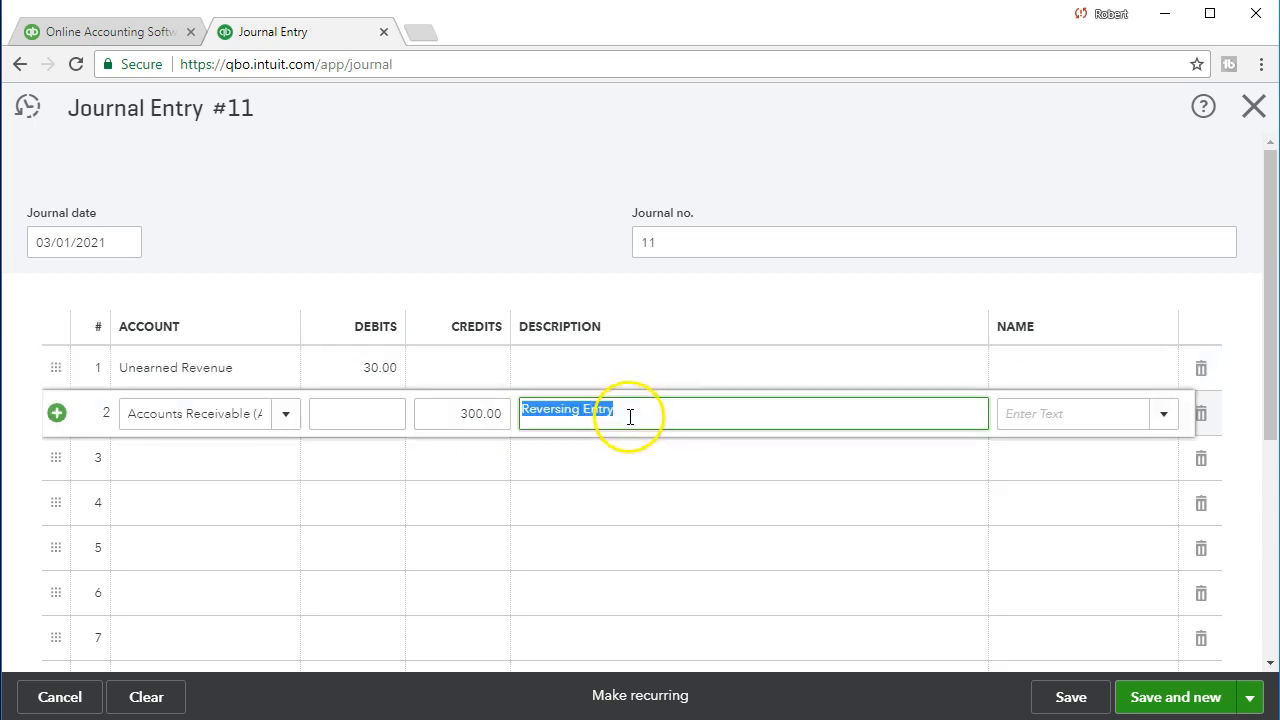
{"action": "left_click", "coordinate": [592, 369]}
{"action": "key", "text": "ctrl+v"}
{"action": "key", "text": "Tab"}
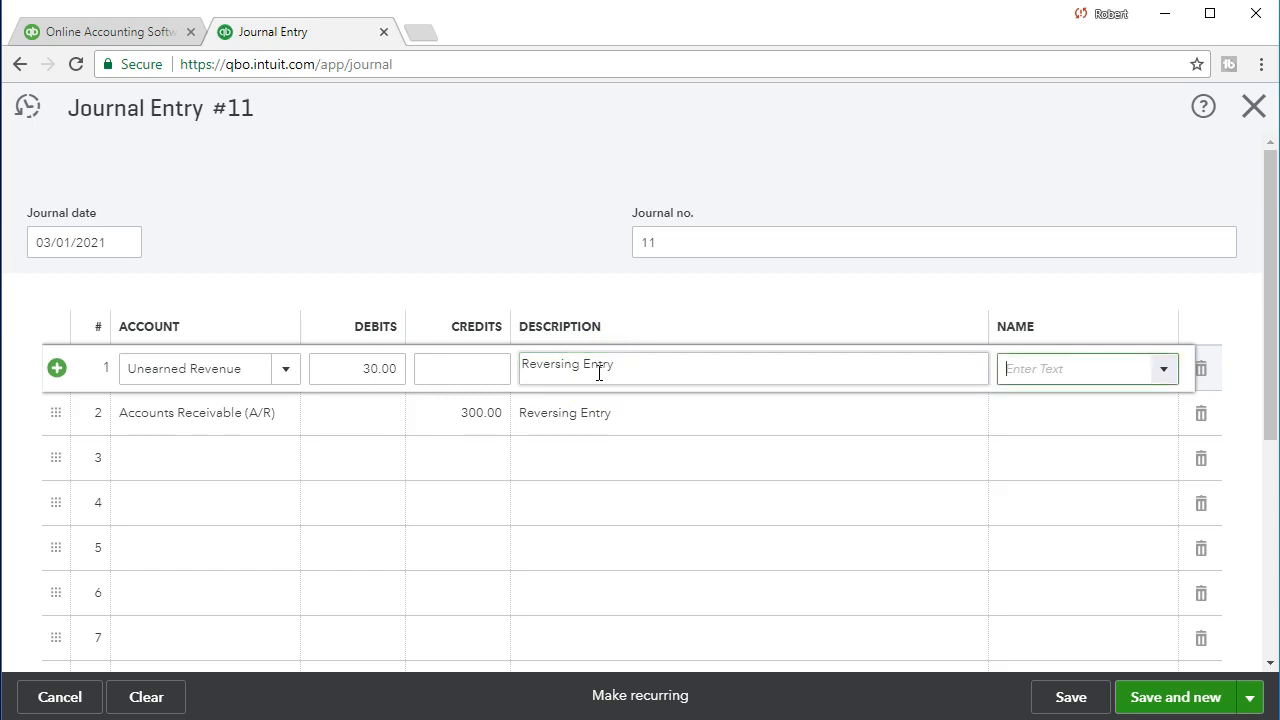
- Assign String Music as the name on the Accounts Receivable line and save the journal entry
{"action": "left_click", "coordinate": [1027, 414]}
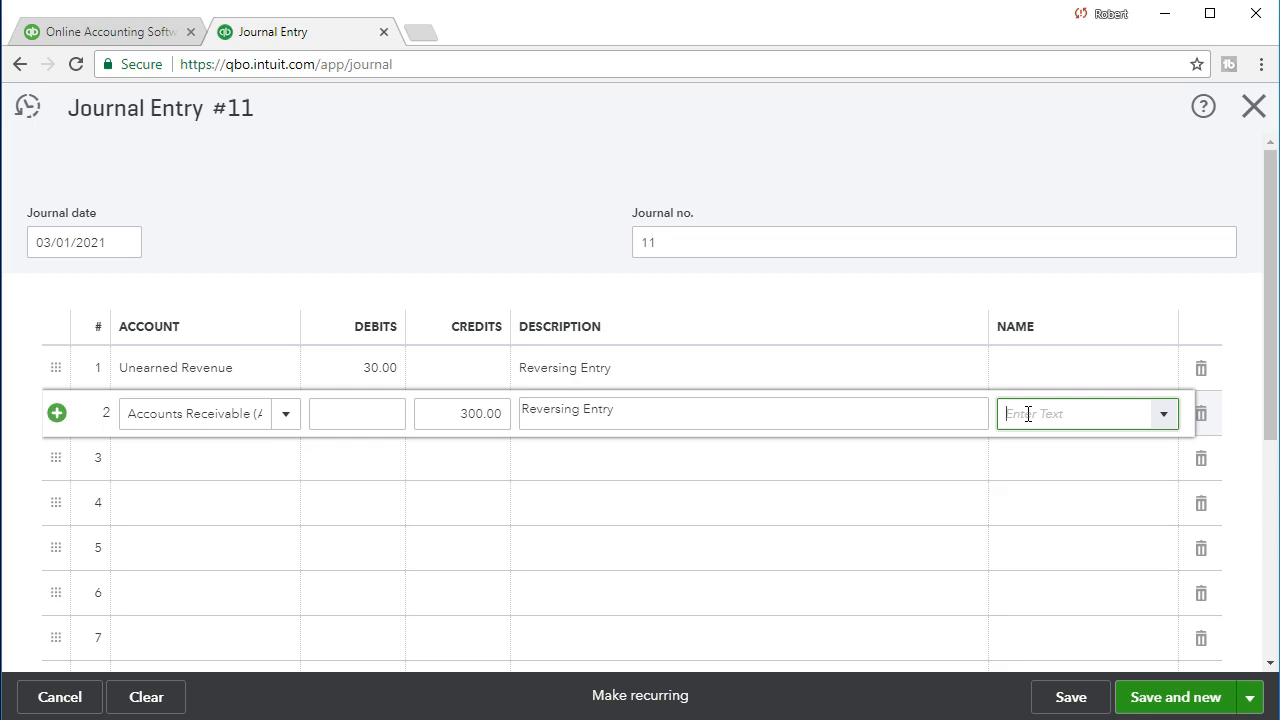
{"action": "left_click", "coordinate": [1056, 414]}
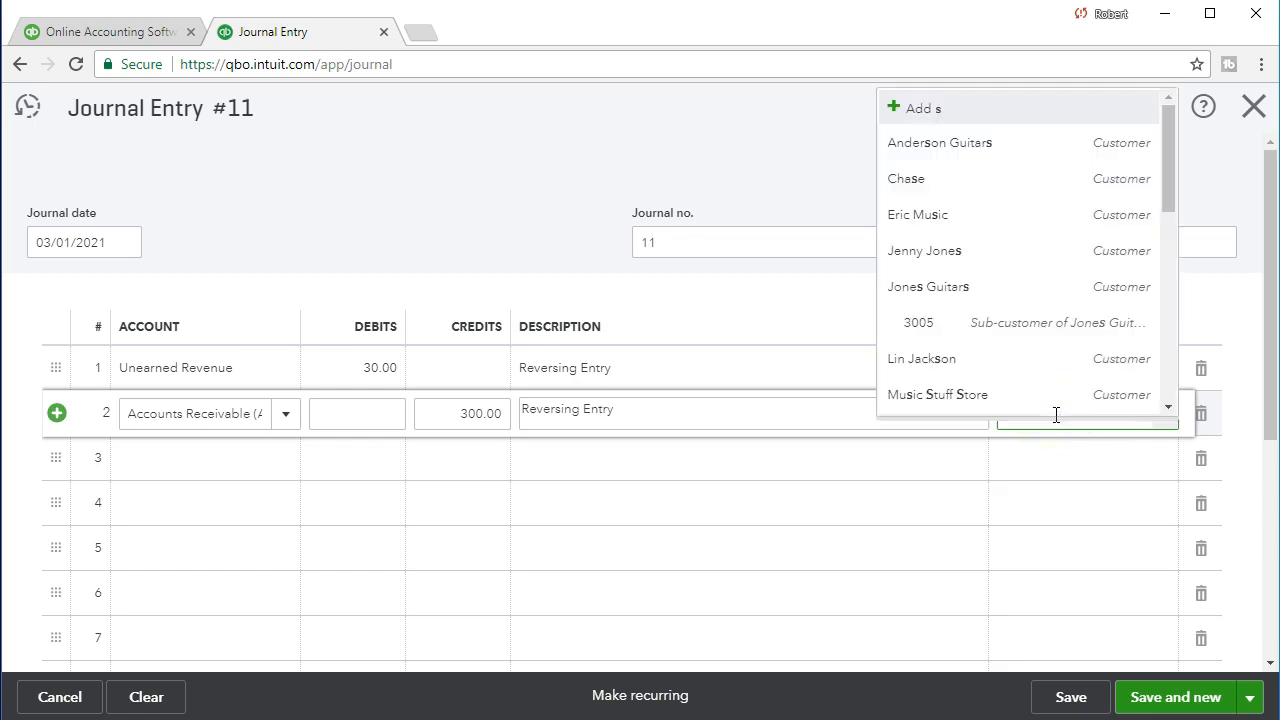
{"action": "type", "text": "string Music"}
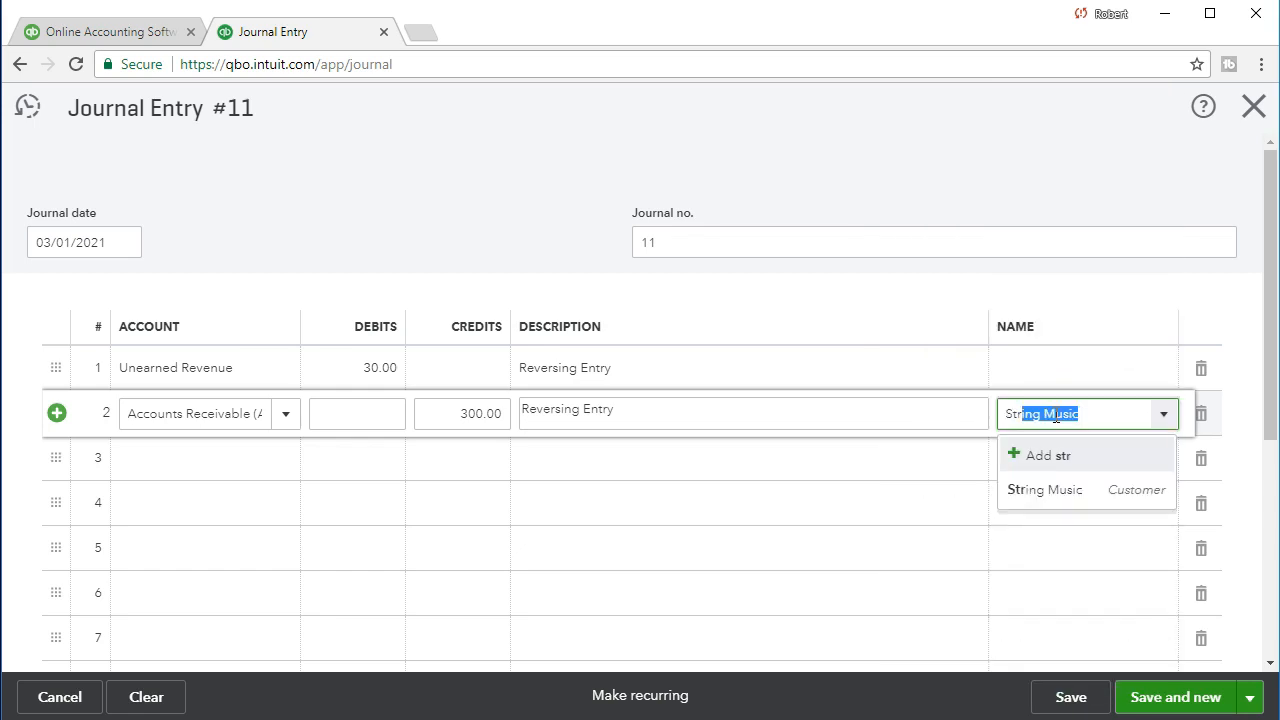
{"action": "left_click", "coordinate": [1037, 489]}
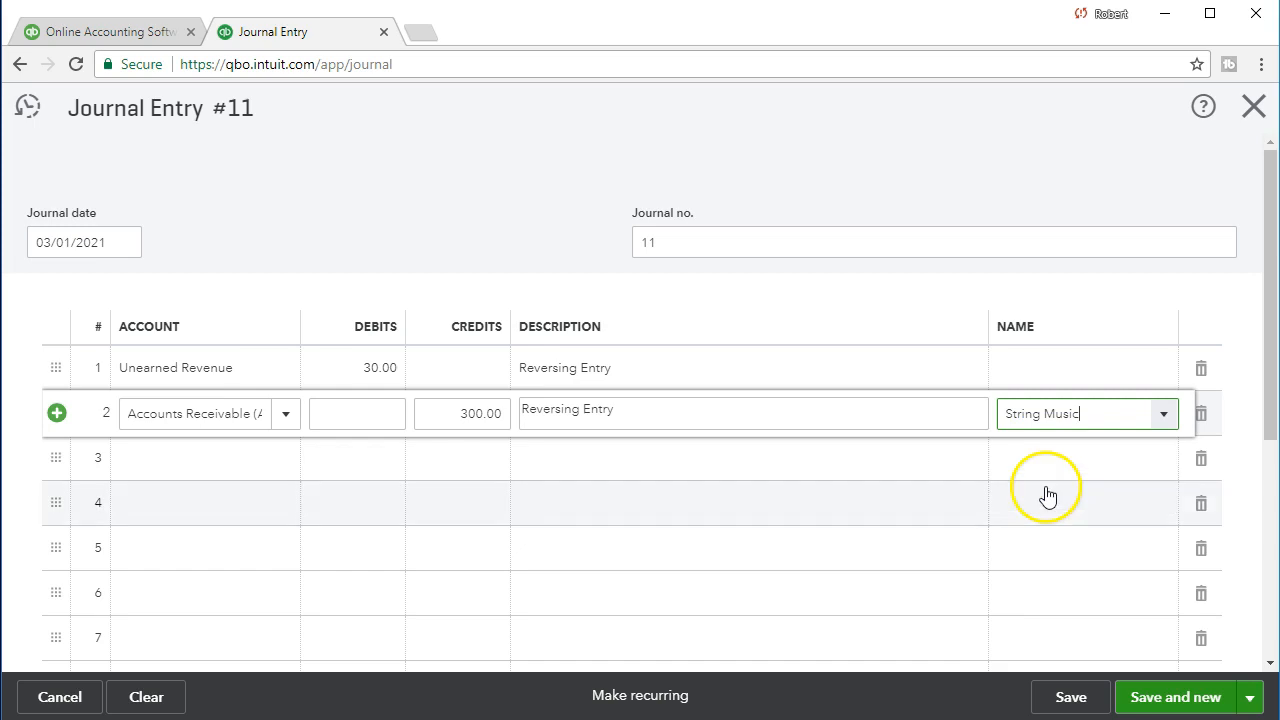
{"action": "left_click", "coordinate": [846, 463]}
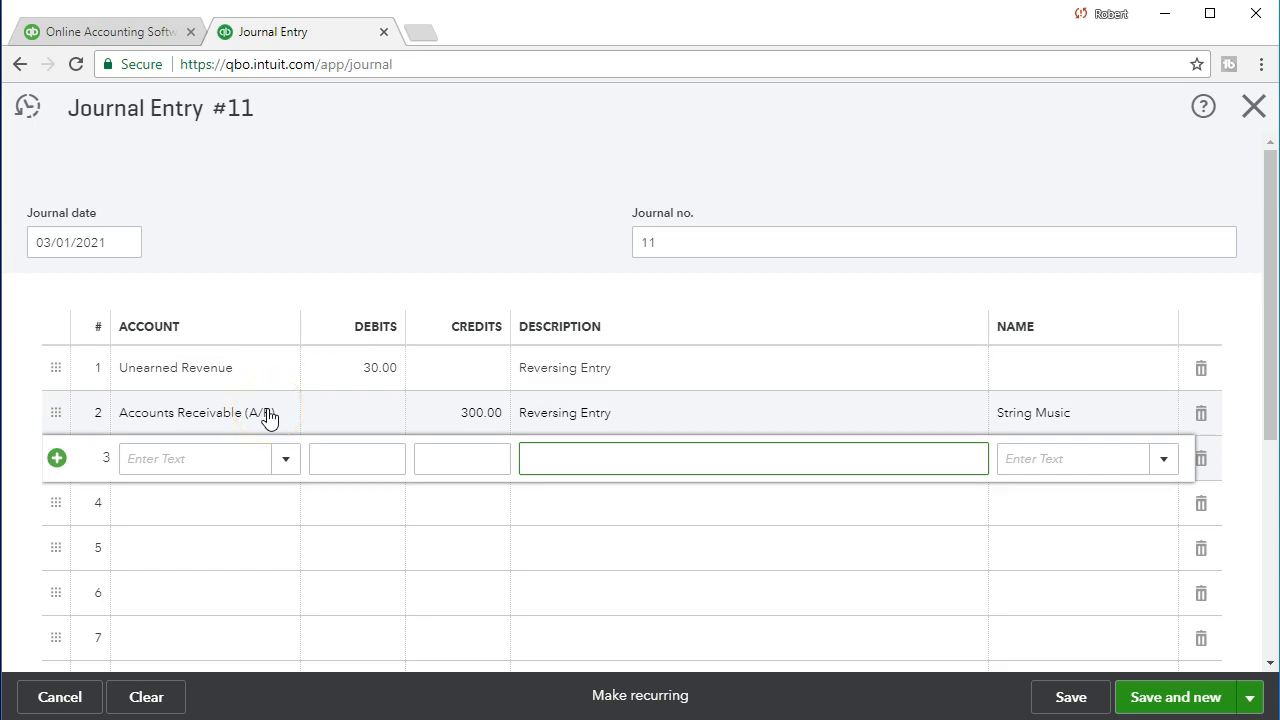
{"action": "left_click", "coordinate": [1052, 700]}
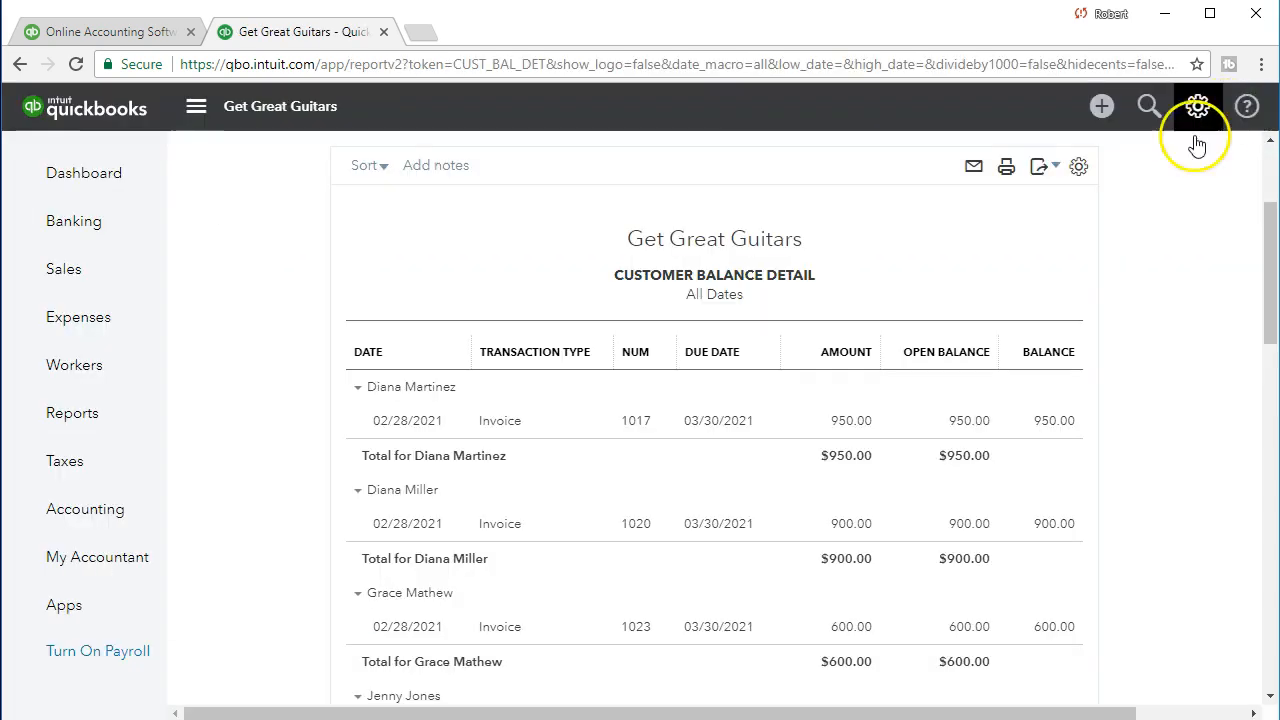
- Run the Balance Sheet report for a custom period from 01/01/2021 to 02/28/2021
{"action": "left_click", "coordinate": [123, 430]}
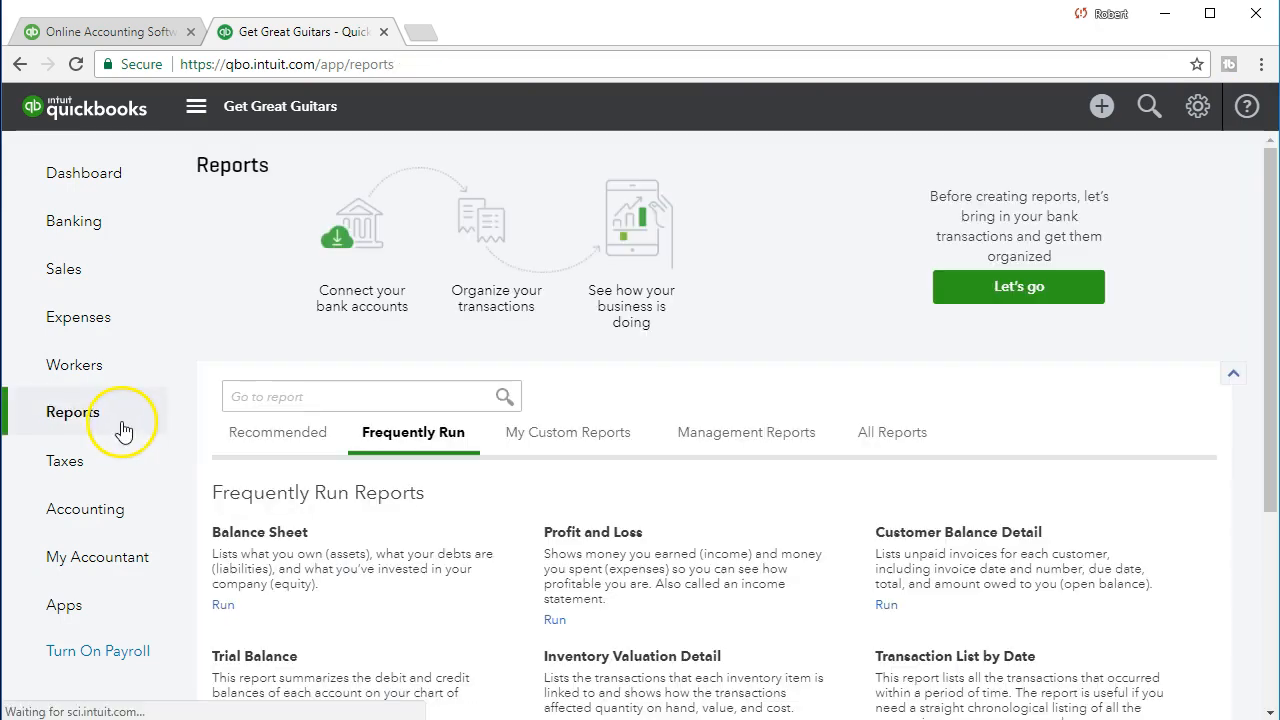
{"action": "left_click", "coordinate": [262, 535]}
{"action": "scroll", "coordinate": [263, 531], "scroll_direction": "down", "scroll_amount": 3}
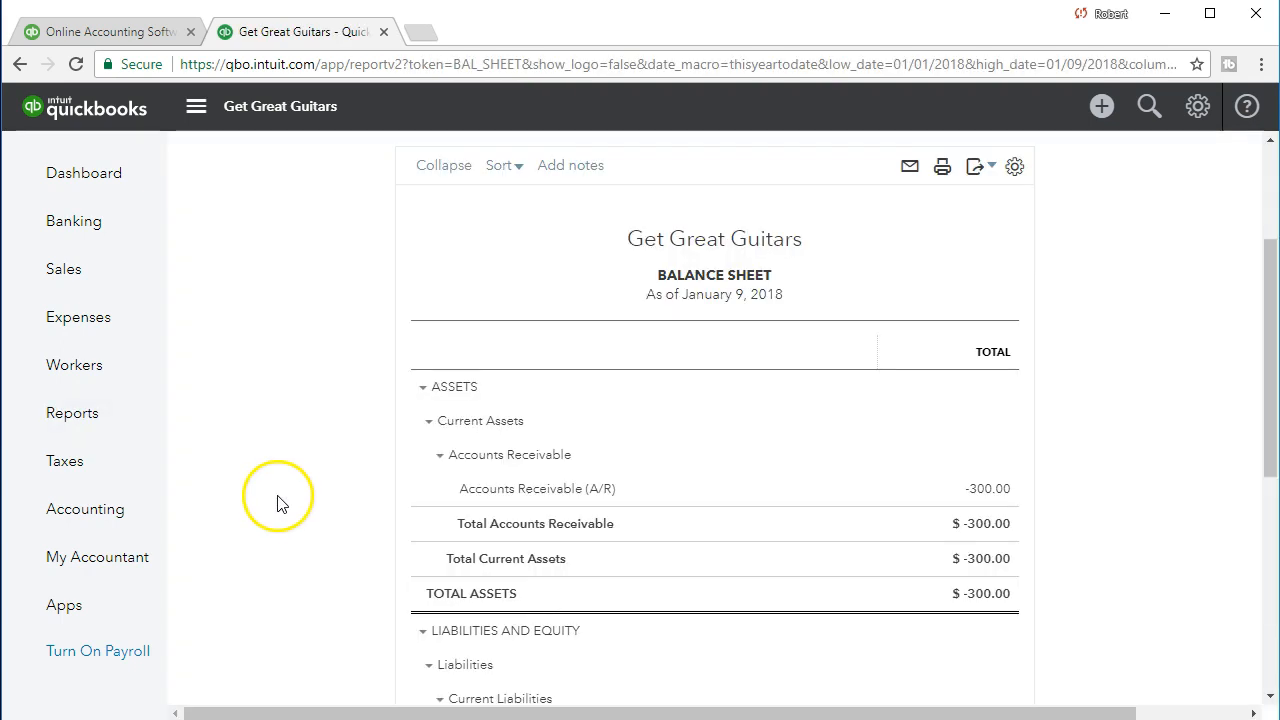
{"action": "scroll", "coordinate": [278, 503], "scroll_direction": "up", "scroll_amount": 3}
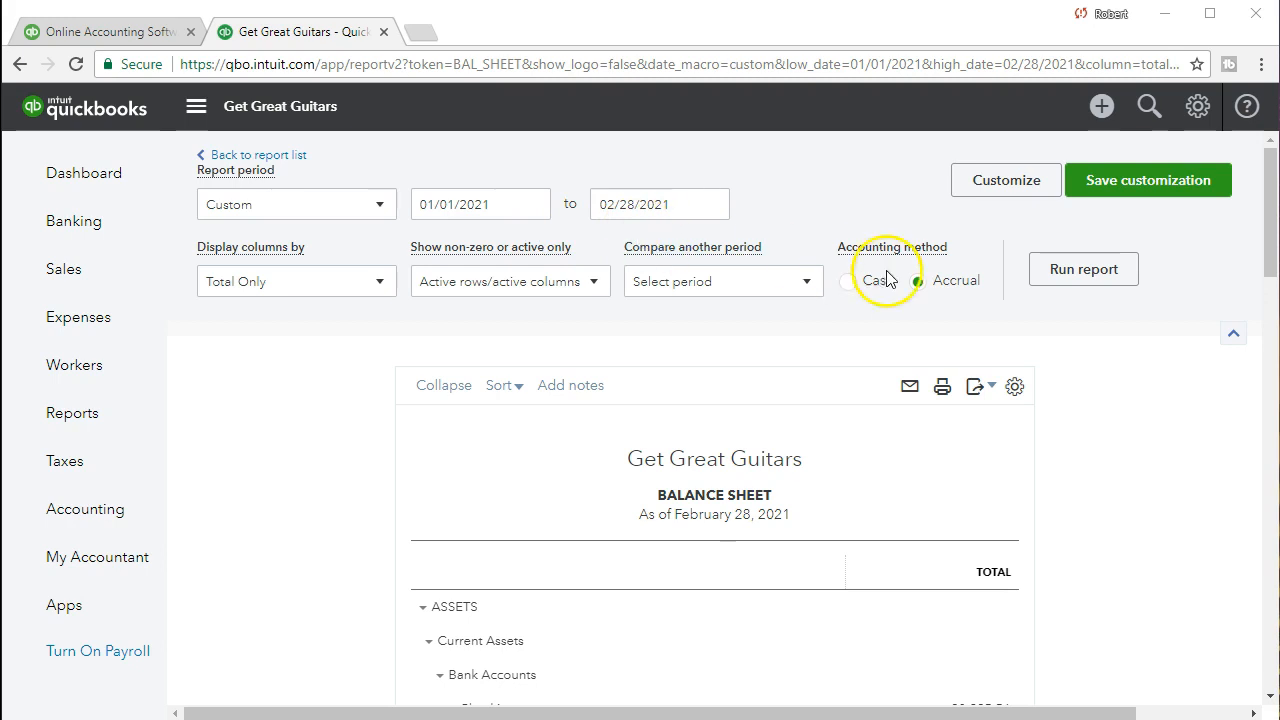
{"action": "left_click", "coordinate": [1051, 272]}
{"action": "scroll", "coordinate": [366, 471], "scroll_direction": "down", "scroll_amount": 2}
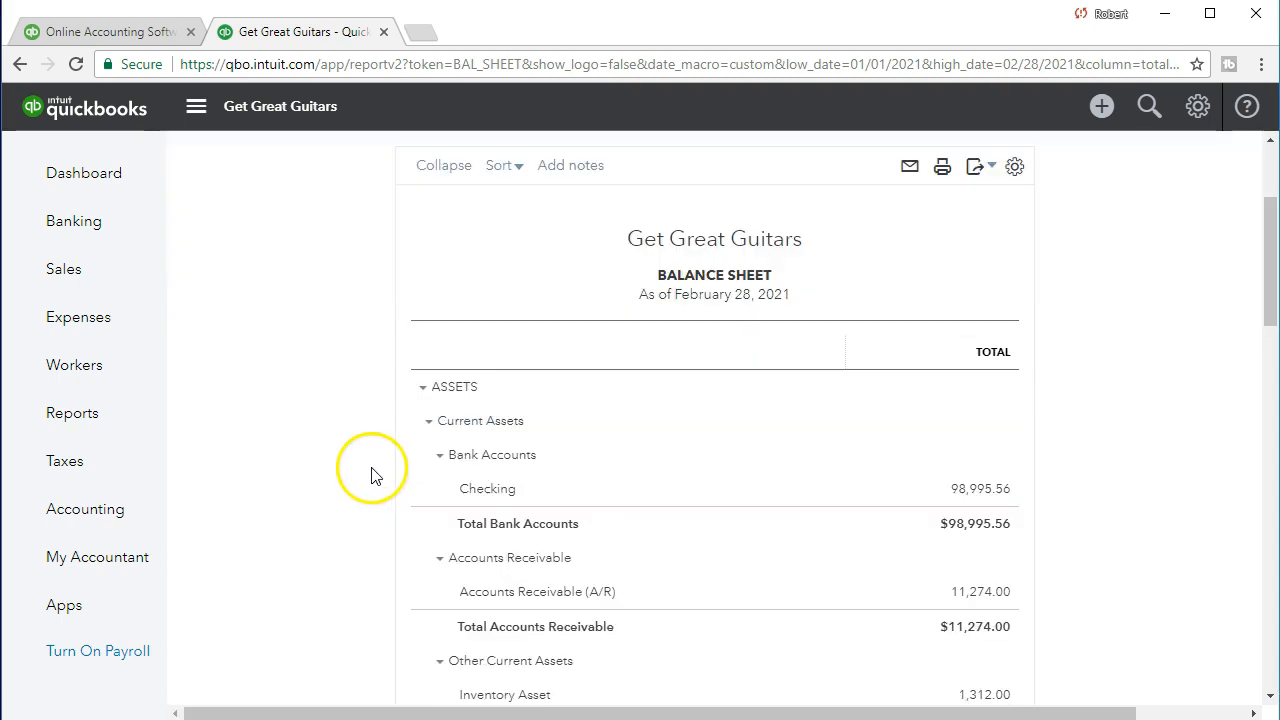
- Examine the transactions behind the balance sheet's Accounts Receivable amount, locating Journal Entry 10, and return to the report summary
{"action": "scroll", "coordinate": [400, 463], "scroll_direction": "down", "scroll_amount": 2}
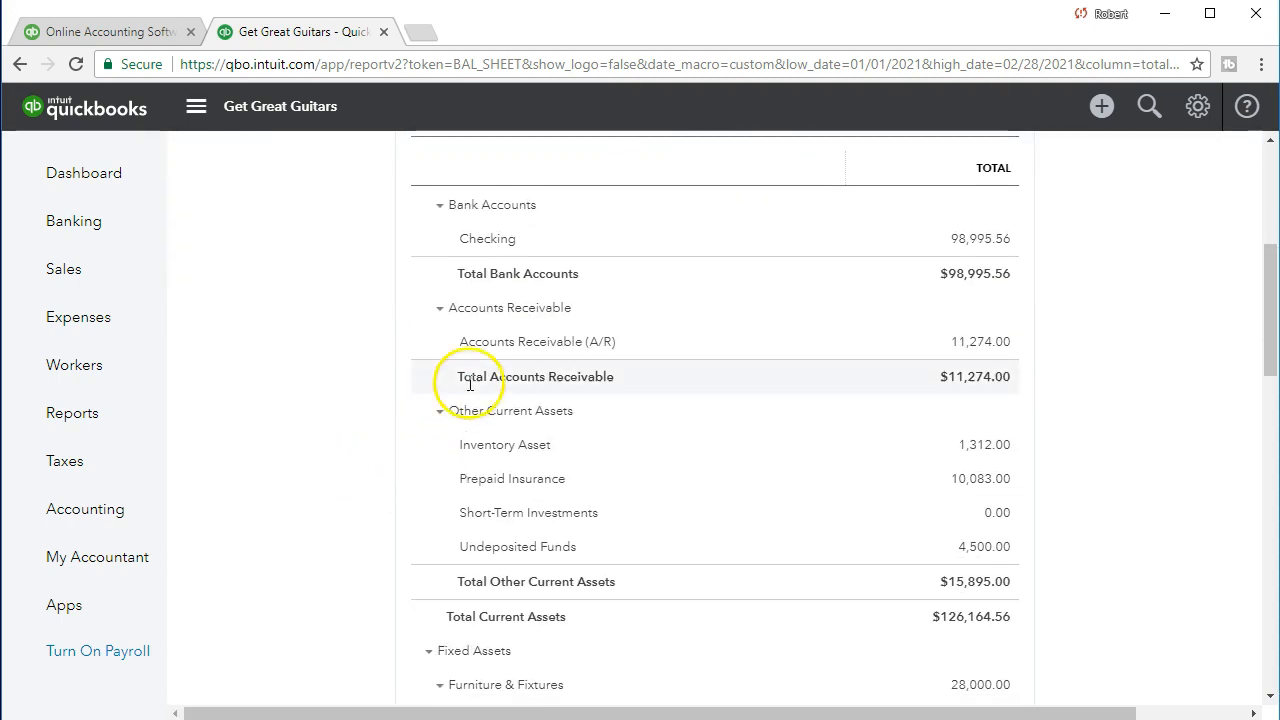
{"action": "left_click", "coordinate": [959, 346]}
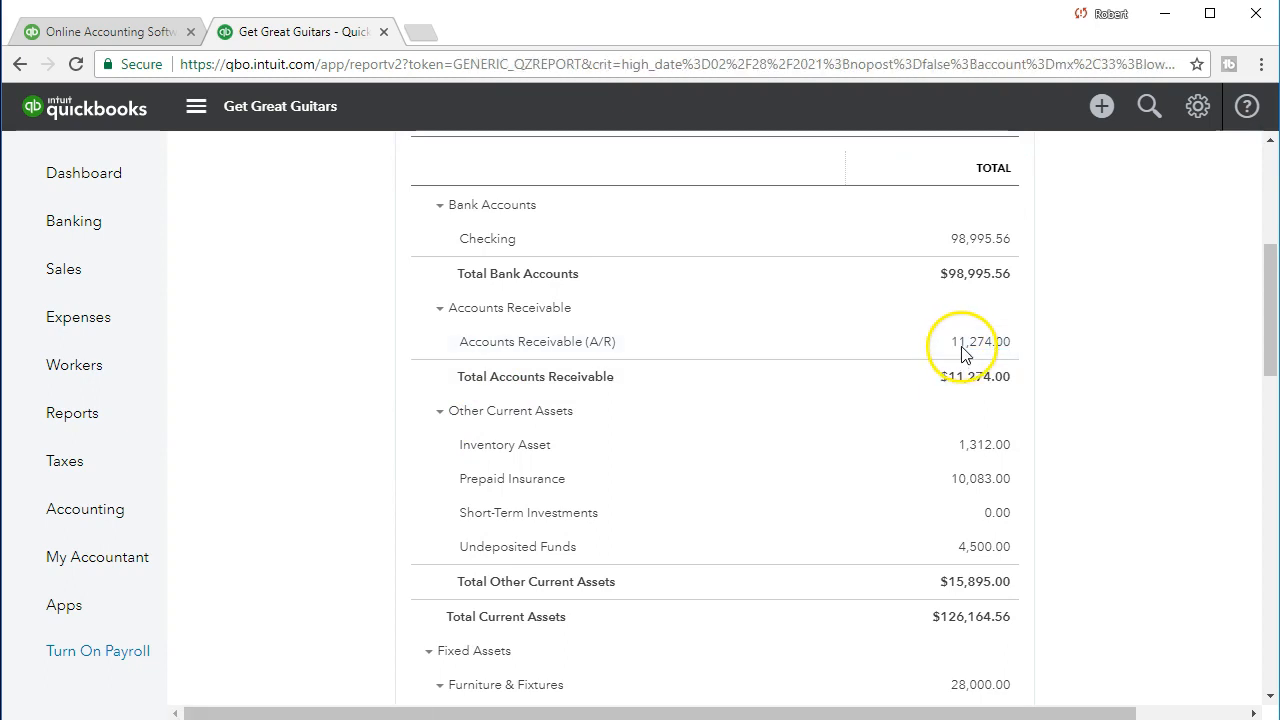
{"action": "scroll", "coordinate": [872, 484], "scroll_direction": "down", "scroll_amount": 10}
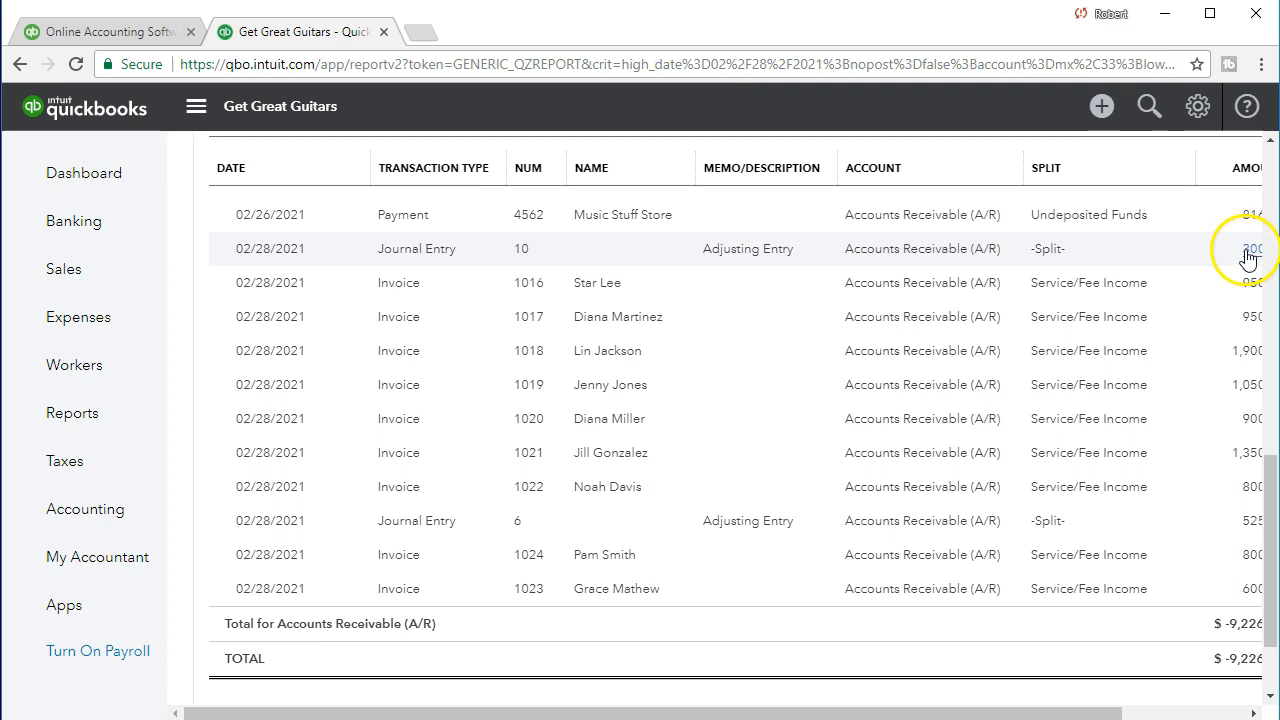
{"action": "scroll", "coordinate": [643, 480], "scroll_direction": "up", "scroll_amount": 6}
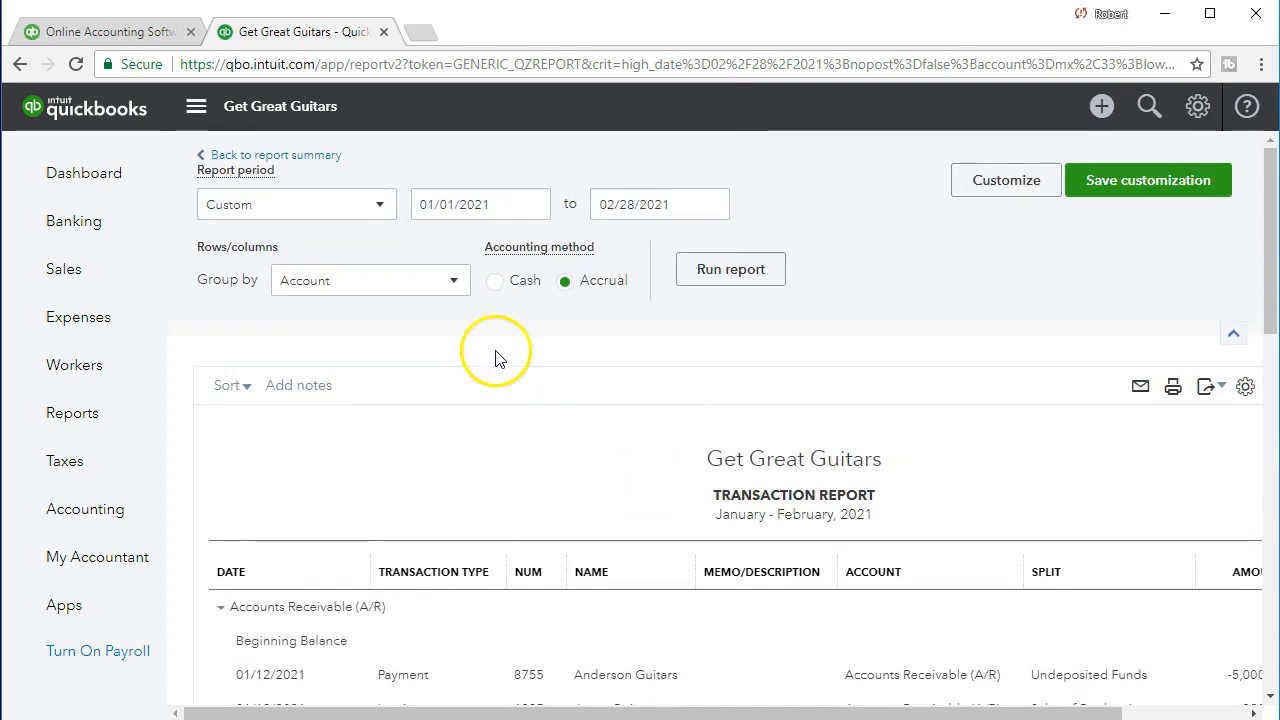
{"action": "left_click", "coordinate": [320, 158]}
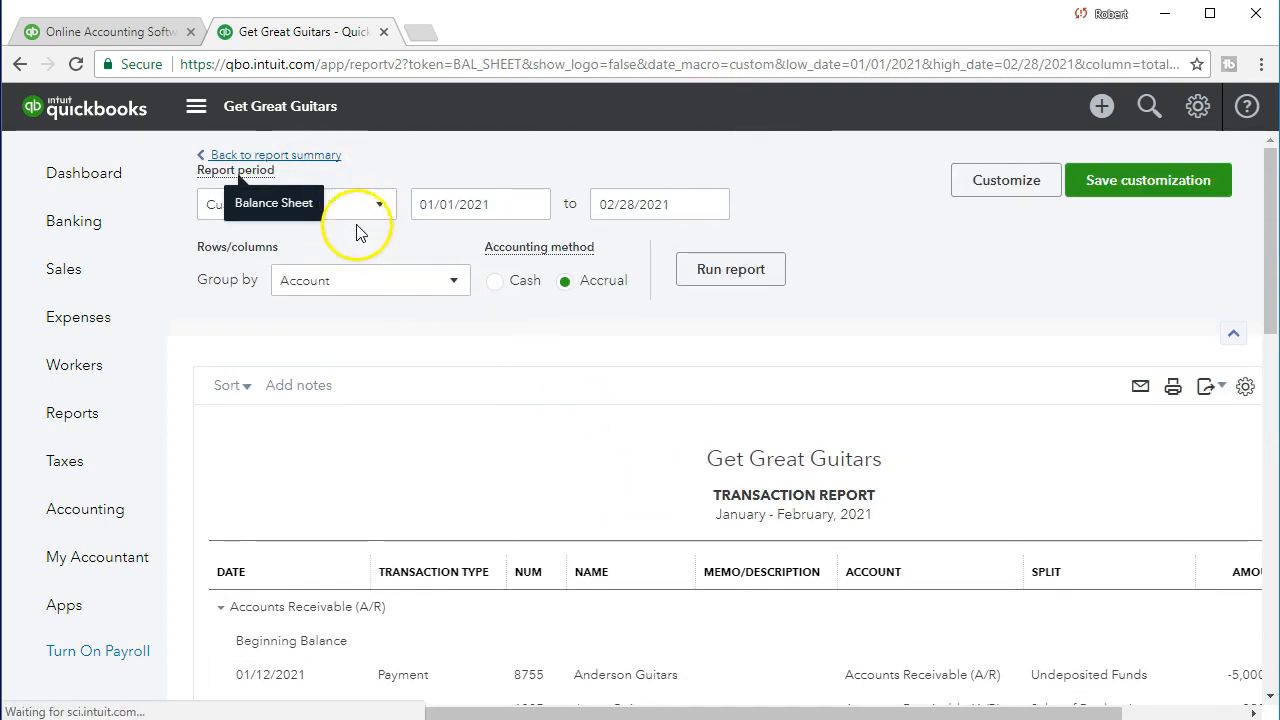
- Check the Unearned Revenue balance under Other Current Liabilities on the February 28, 2021 balance sheet
{"action": "scroll", "coordinate": [457, 537], "scroll_direction": "down", "scroll_amount": 10}
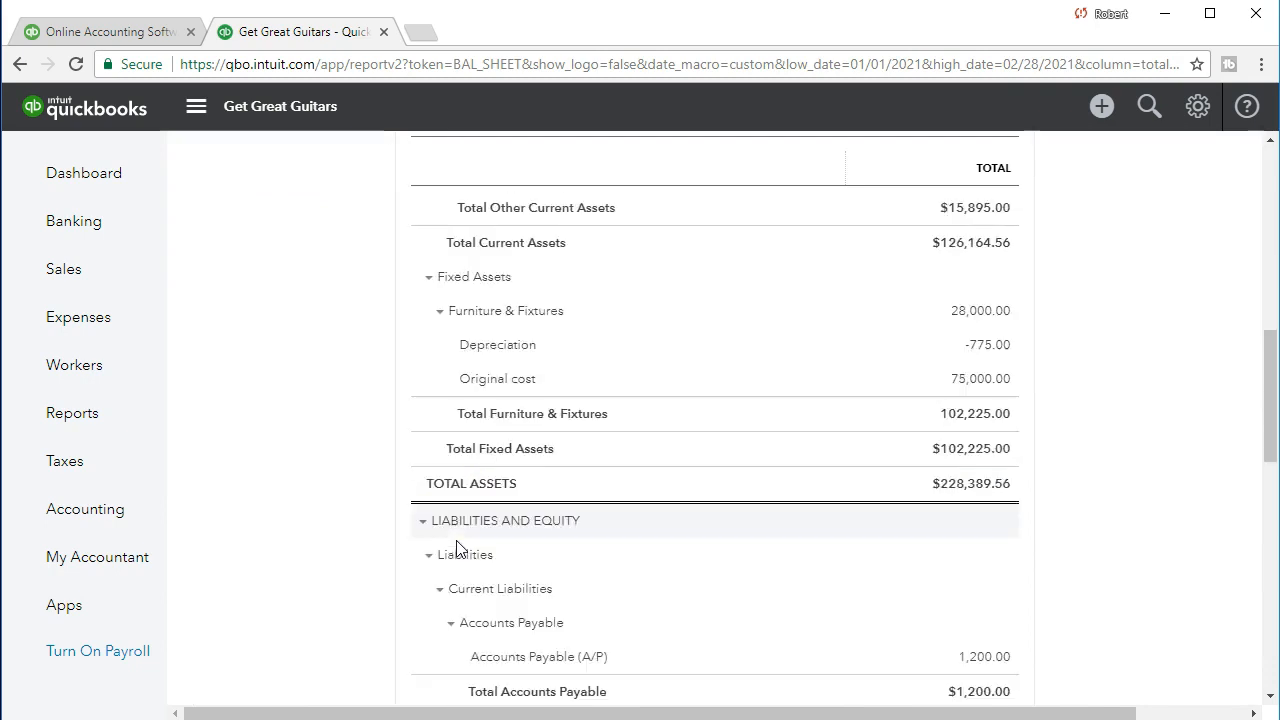
{"action": "scroll", "coordinate": [440, 550], "scroll_direction": "down", "scroll_amount": 5}
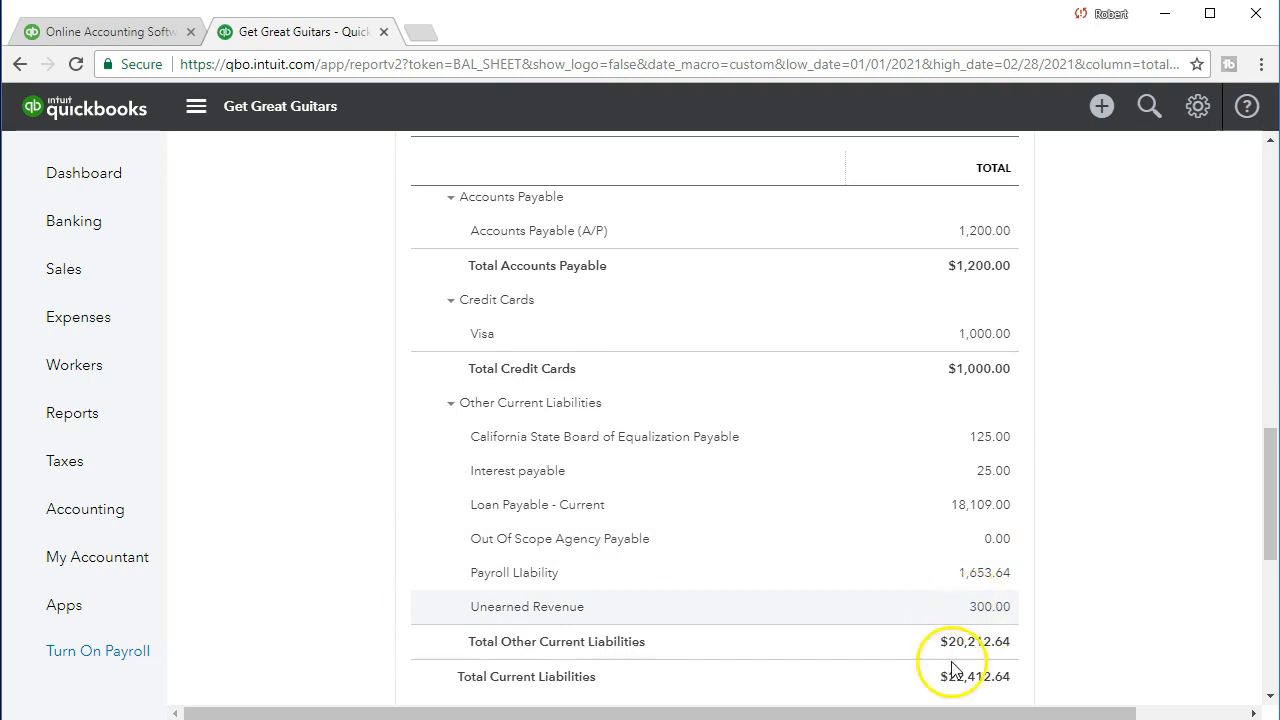
{"action": "scroll", "coordinate": [830, 612], "scroll_direction": "up", "scroll_amount": 4}
{"action": "scroll", "coordinate": [828, 614], "scroll_direction": "up", "scroll_amount": 10}
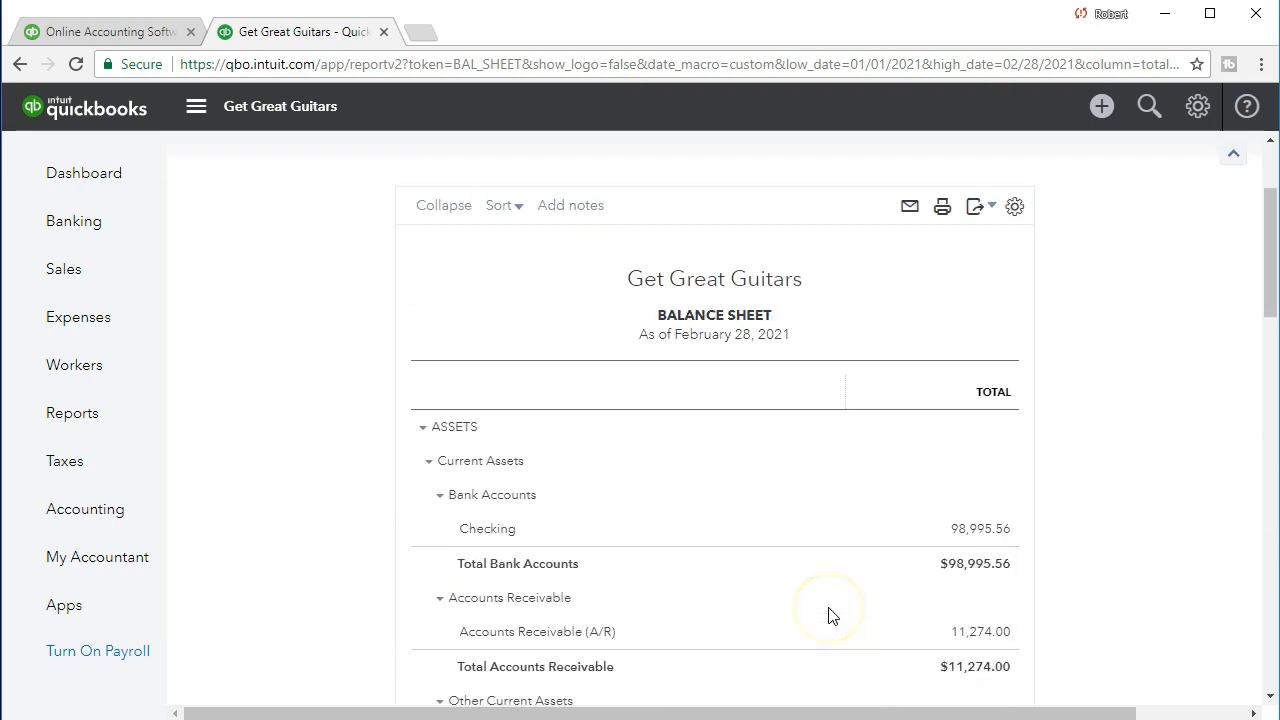
- Set the balance sheet's end date to 03/01/2021 and rerun the report
{"action": "left_click", "coordinate": [693, 204]}
{"action": "triple_click", "coordinate": [693, 205]}
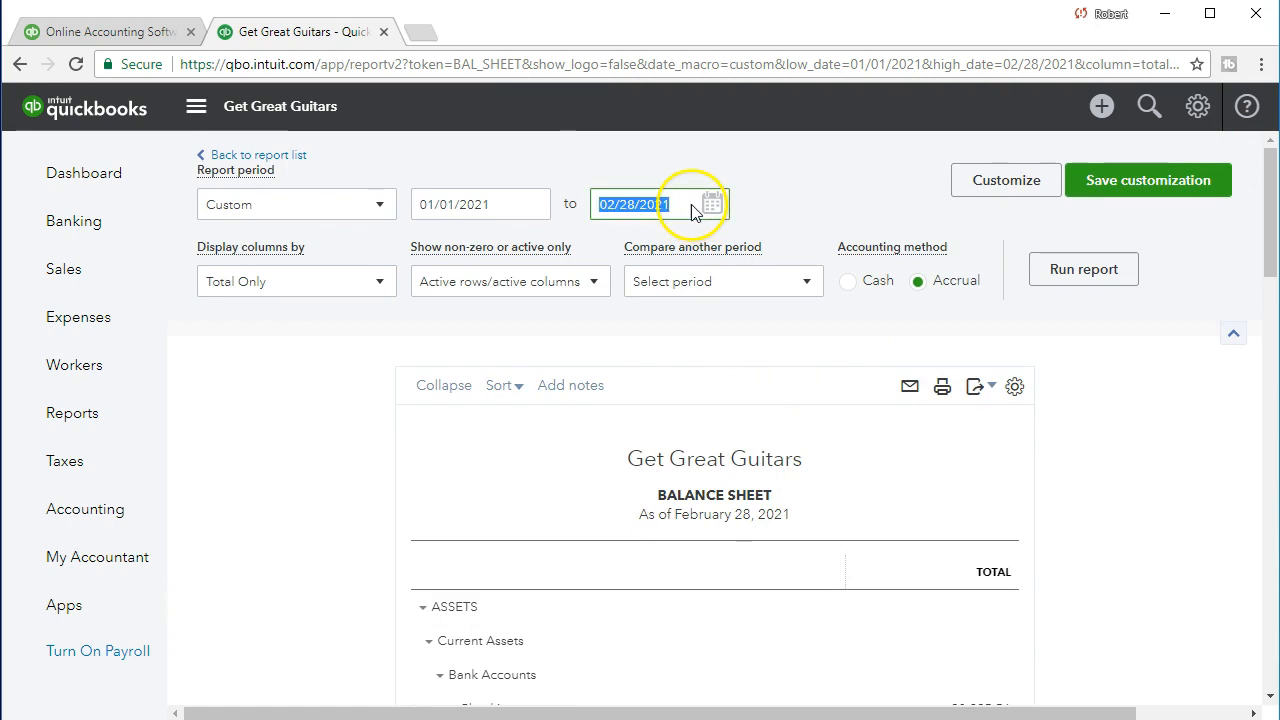
{"action": "key", "text": "plus"}
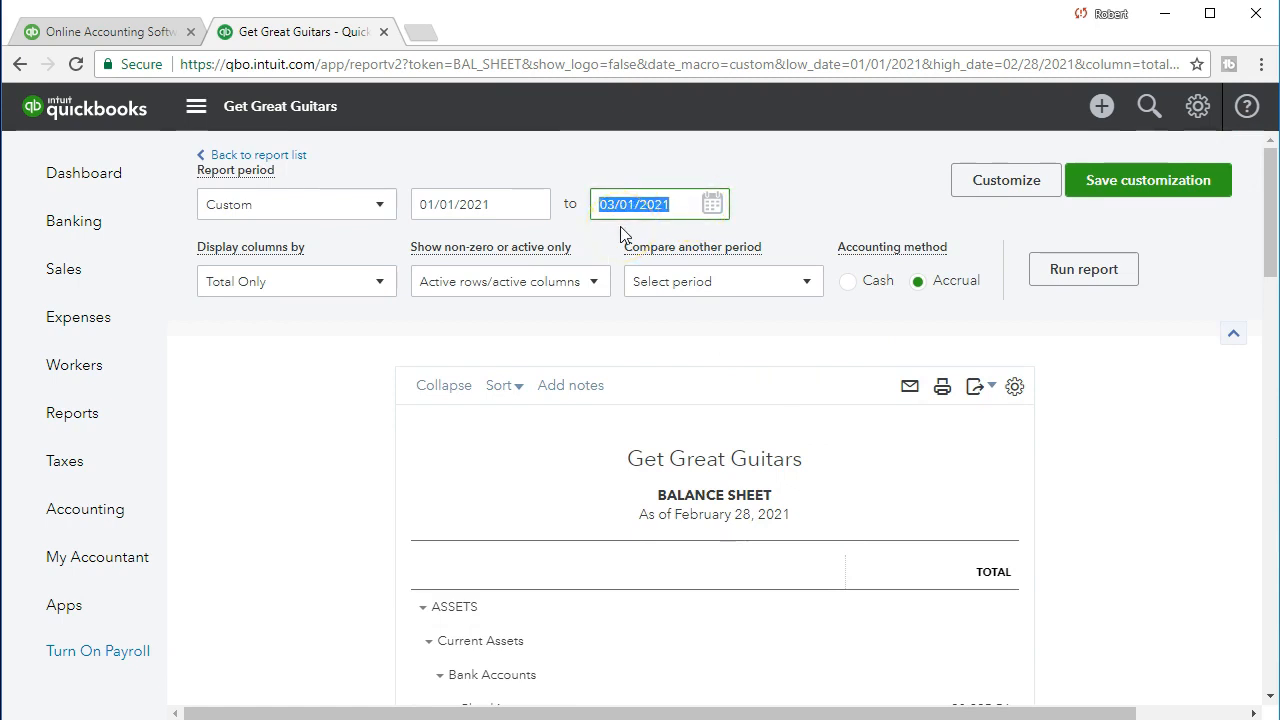
{"action": "left_click", "coordinate": [770, 208]}
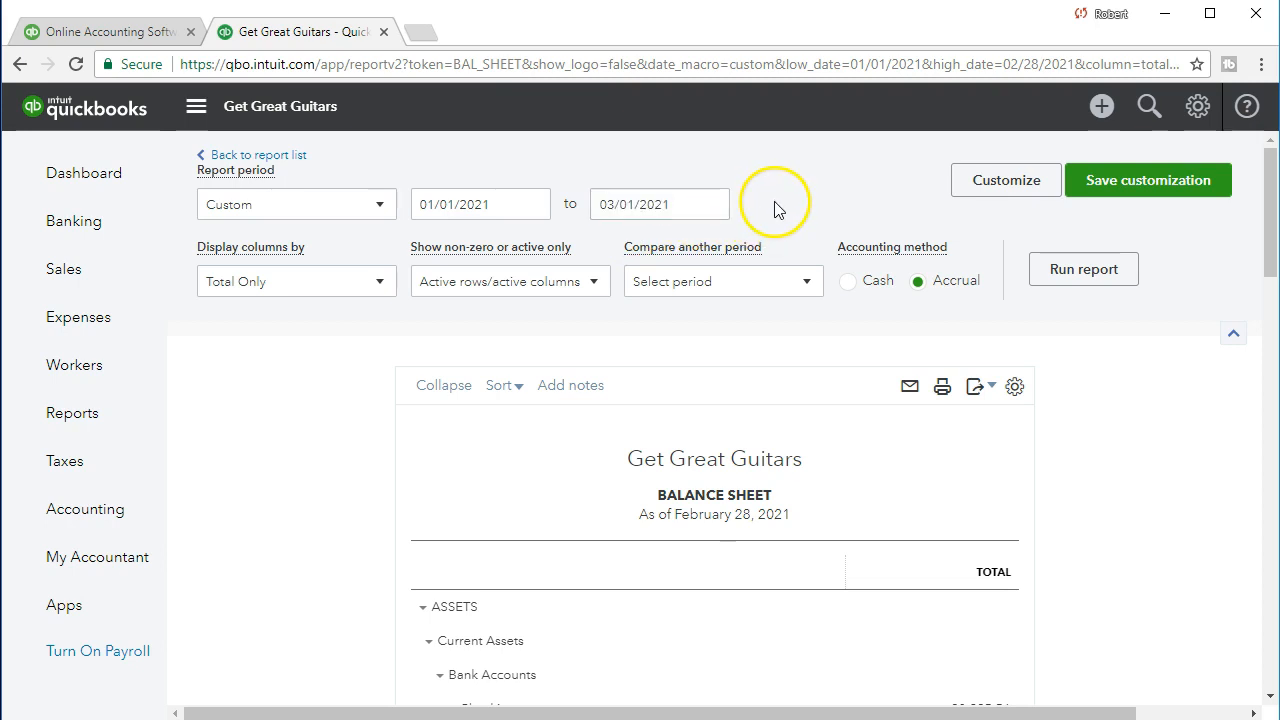
{"action": "left_click", "coordinate": [1042, 285]}
- Examine the transactions behind the Accounts Receivable amount, locating the 03/01/2021 reversing journal entry with its amount and balance, and return to the report summary
{"action": "scroll", "coordinate": [600, 430], "scroll_direction": "down", "scroll_amount": 2}
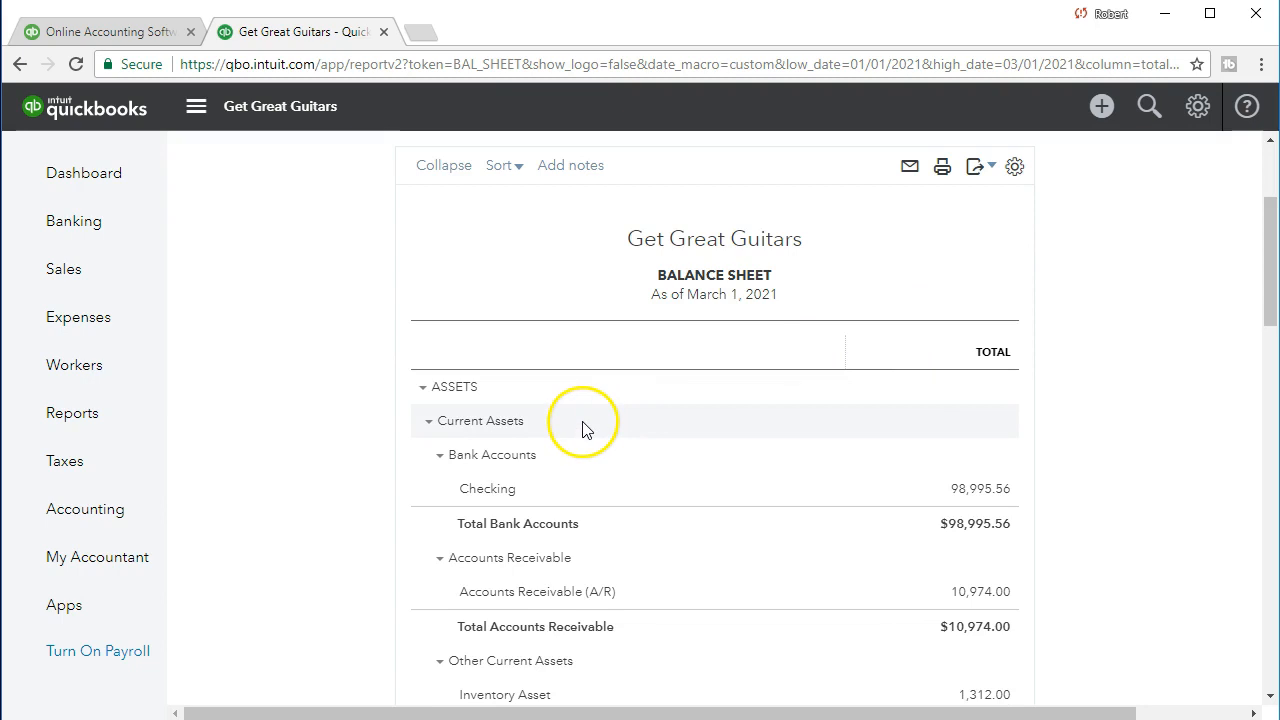
{"action": "scroll", "coordinate": [585, 428], "scroll_direction": "down", "scroll_amount": 1}
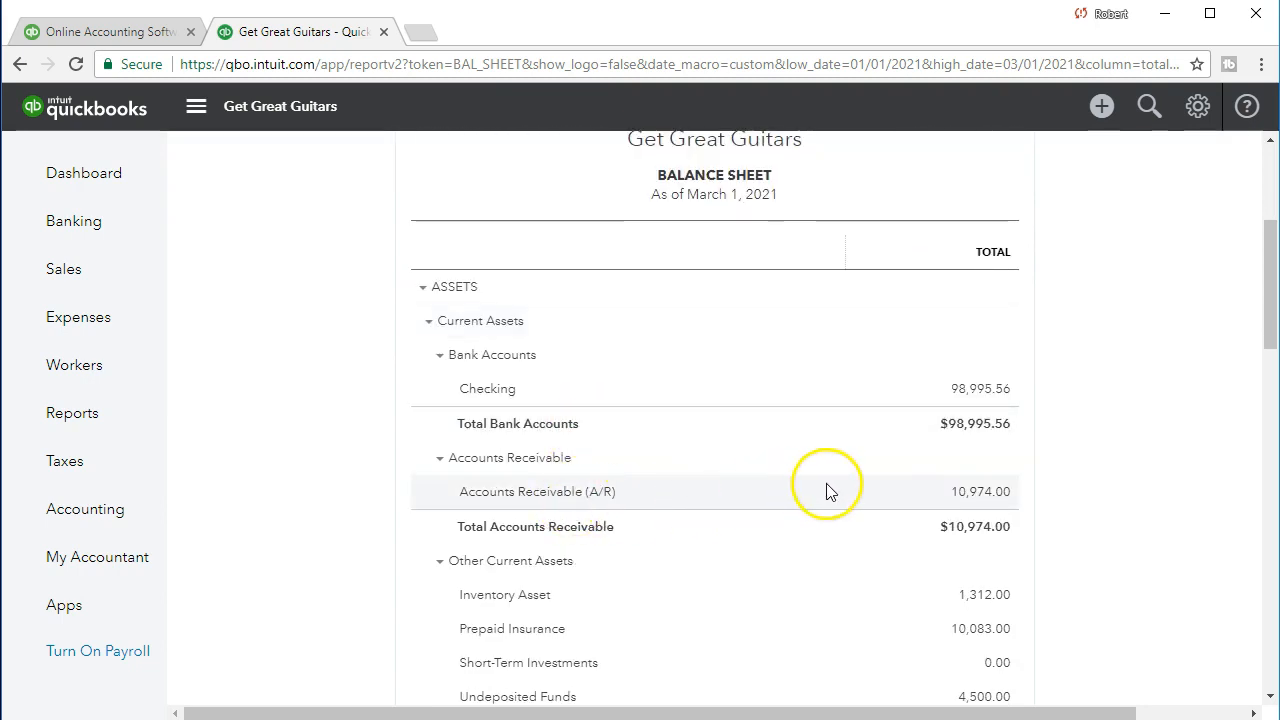
{"action": "left_click", "coordinate": [965, 502]}
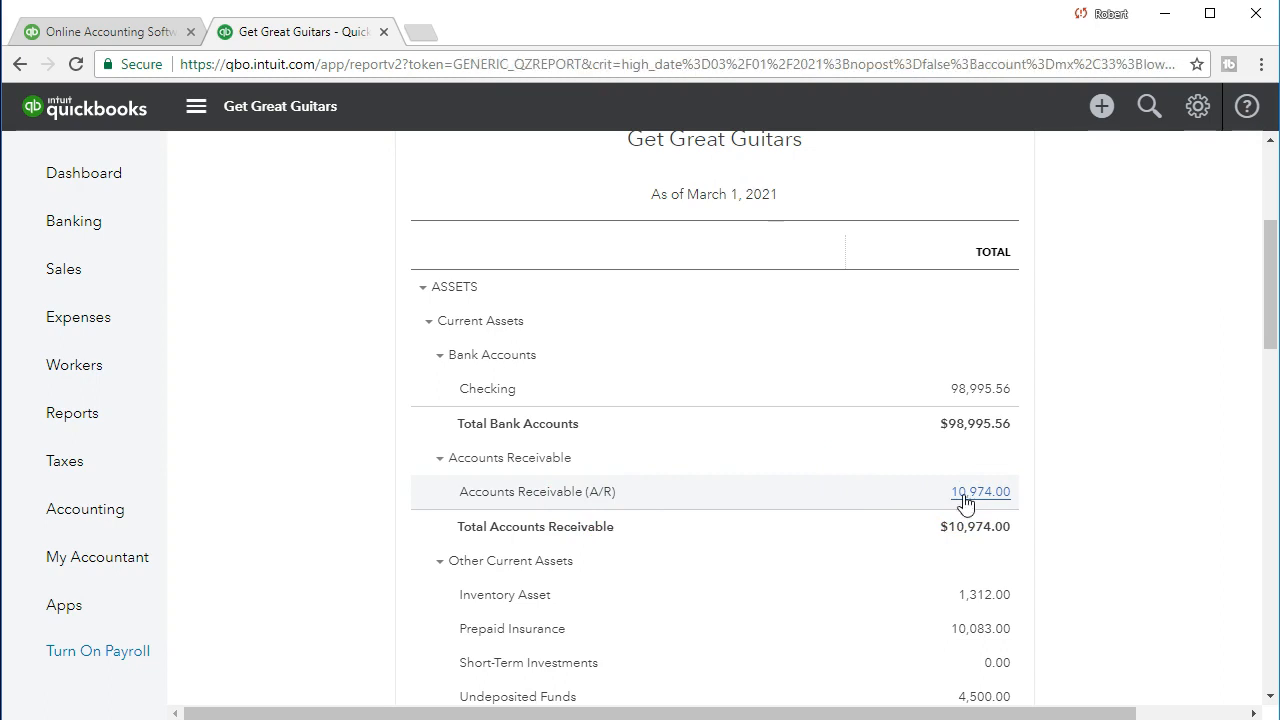
{"action": "scroll", "coordinate": [965, 505], "scroll_direction": "down", "scroll_amount": 8}
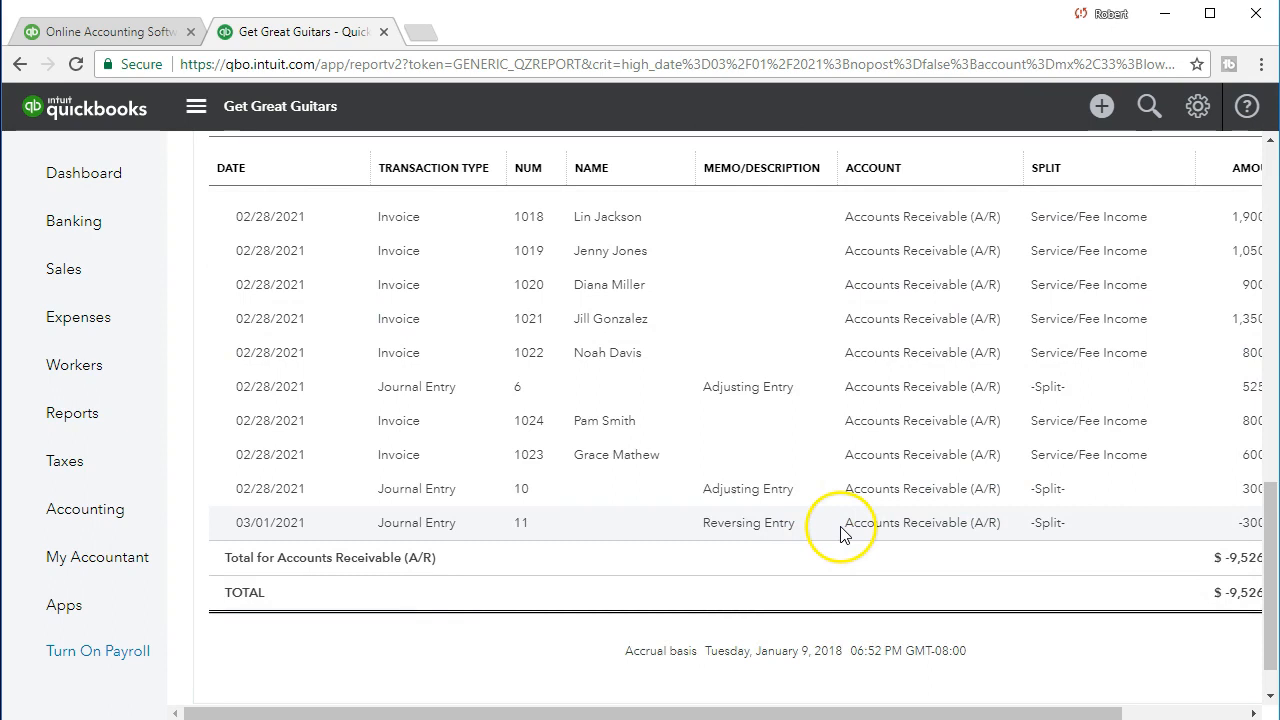
{"action": "left_click_drag", "start_coordinate": [886, 712], "coordinate": [990, 712]}
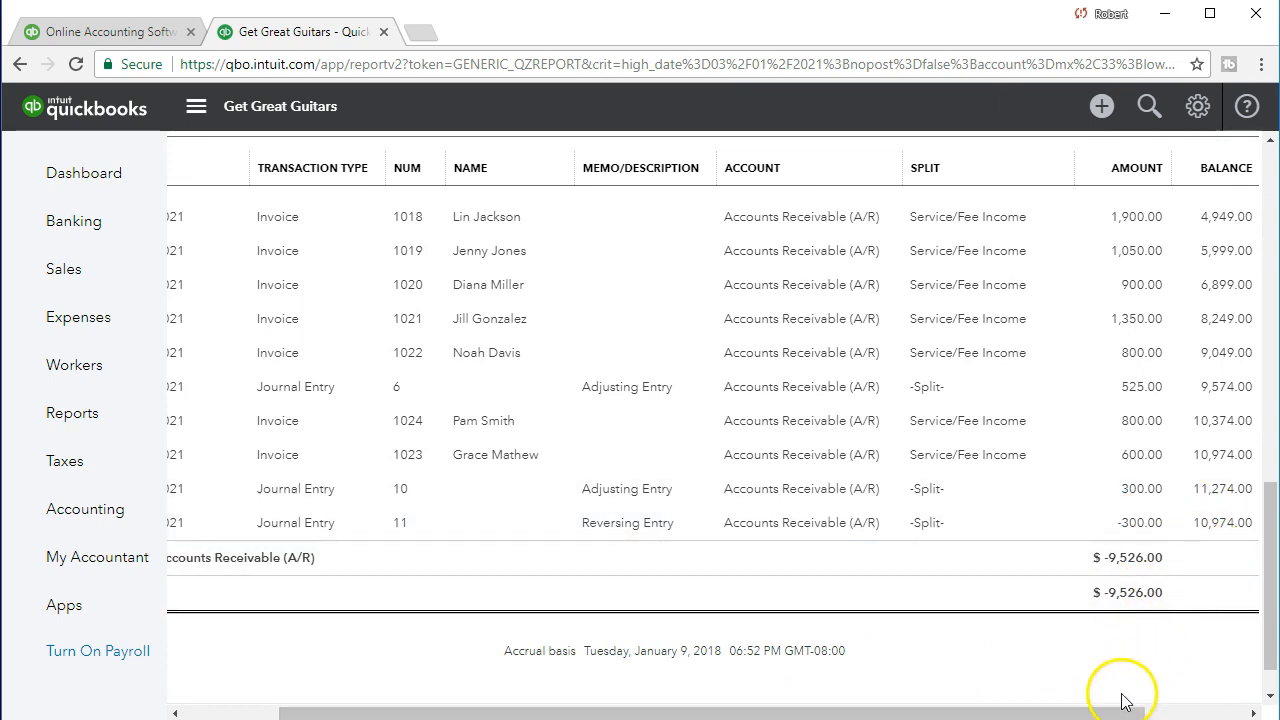
{"action": "left_click_drag", "start_coordinate": [1053, 714], "coordinate": [954, 714]}
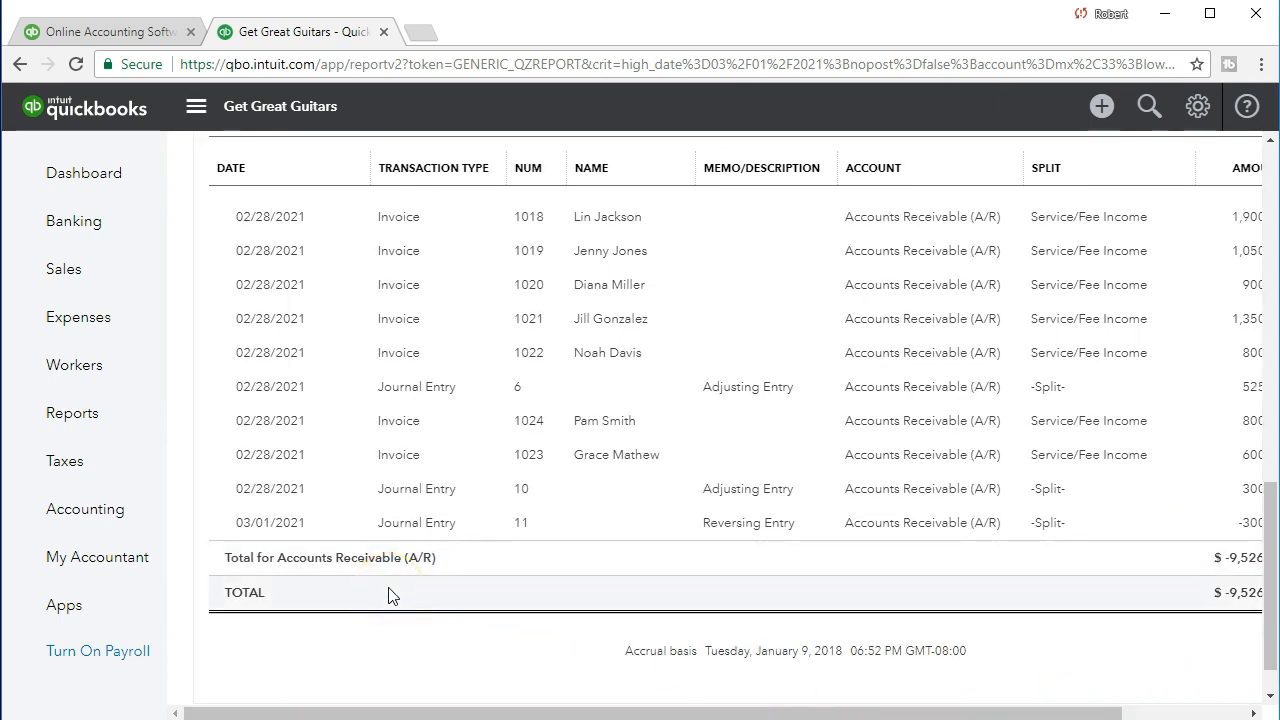
{"action": "scroll", "coordinate": [390, 595], "scroll_direction": "up", "scroll_amount": 15}
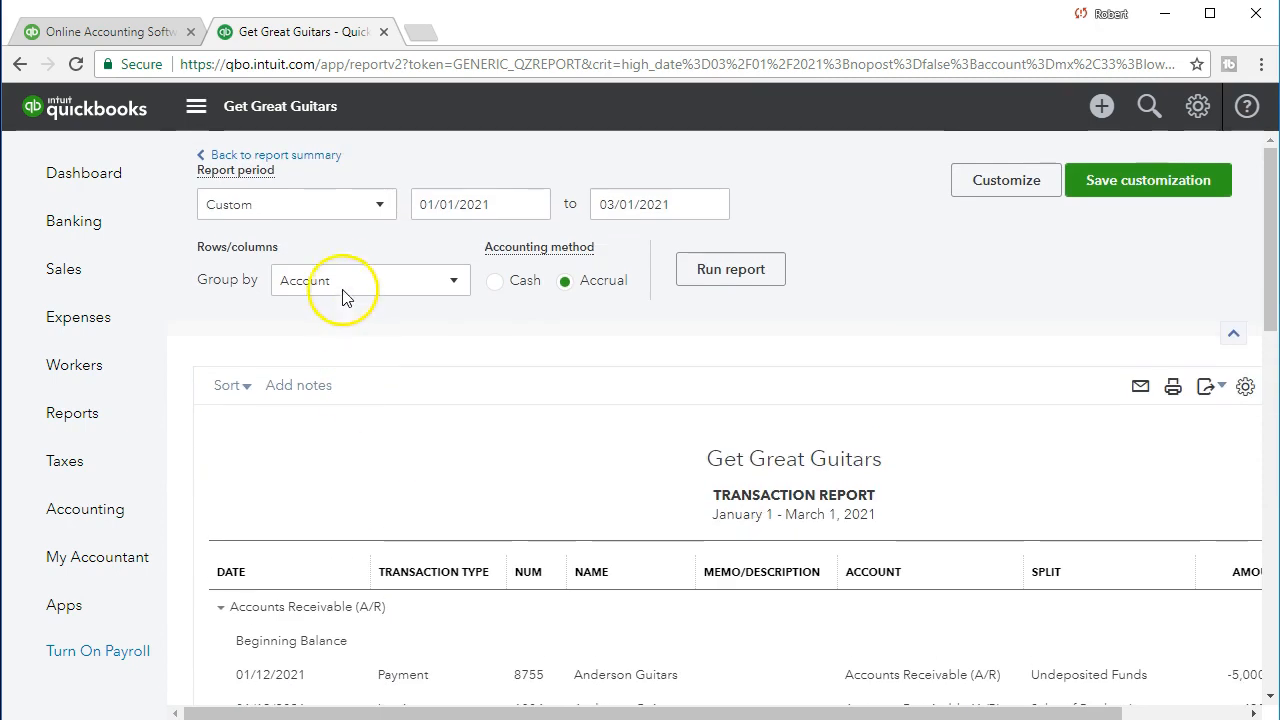
{"action": "left_click", "coordinate": [302, 158]}
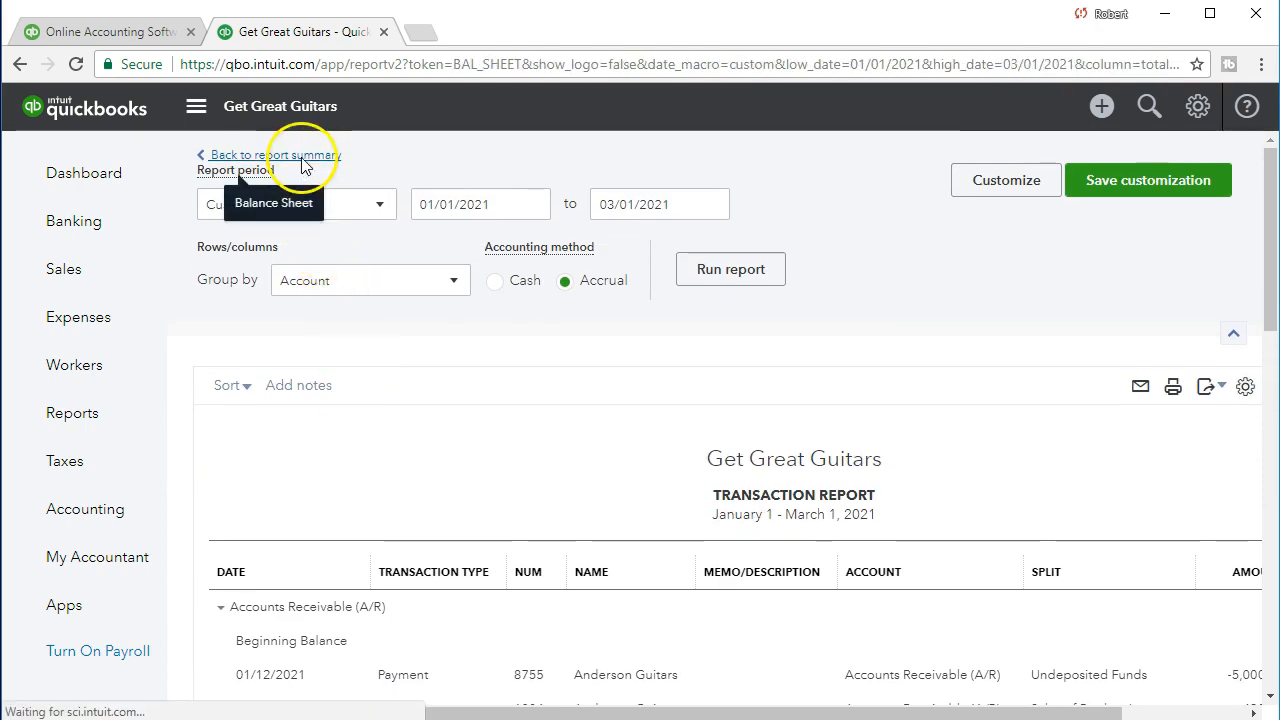
- Examine the adjusting and reversing journal entries behind the balance sheet's Unearned Revenue amount
{"action": "scroll", "coordinate": [486, 543], "scroll_direction": "down", "scroll_amount": 6}
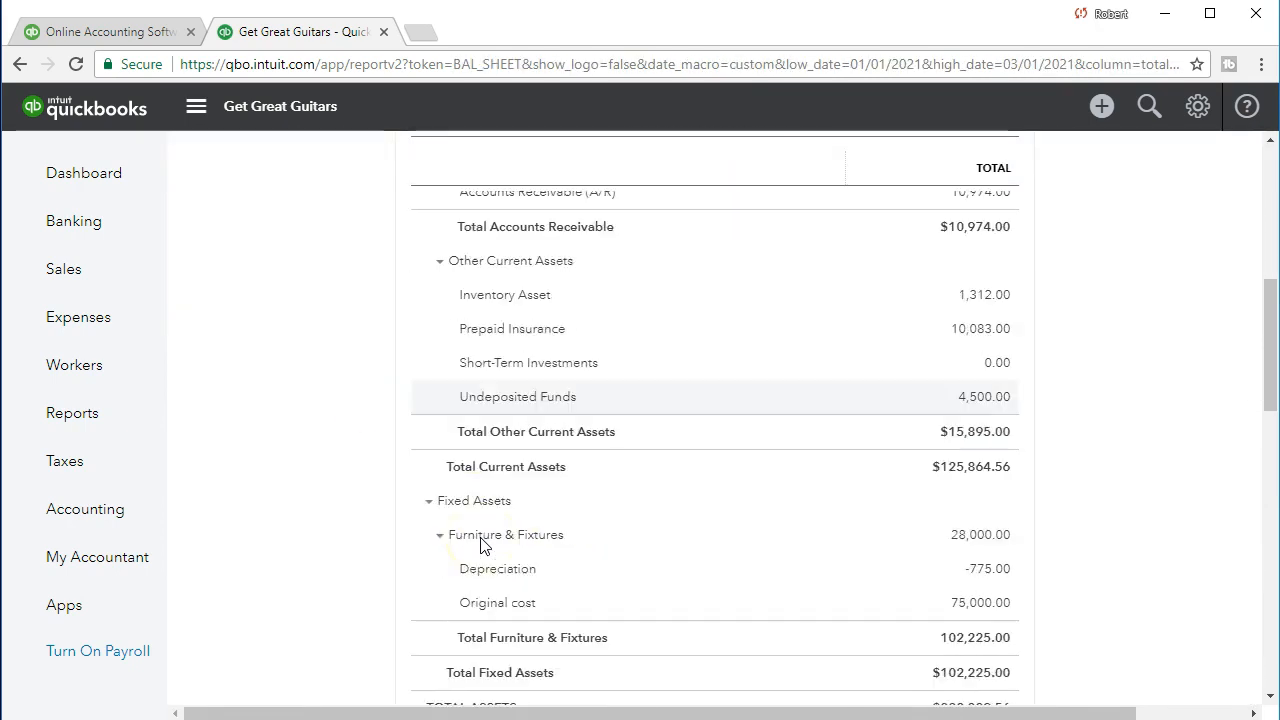
{"action": "scroll", "coordinate": [481, 543], "scroll_direction": "down", "scroll_amount": 6}
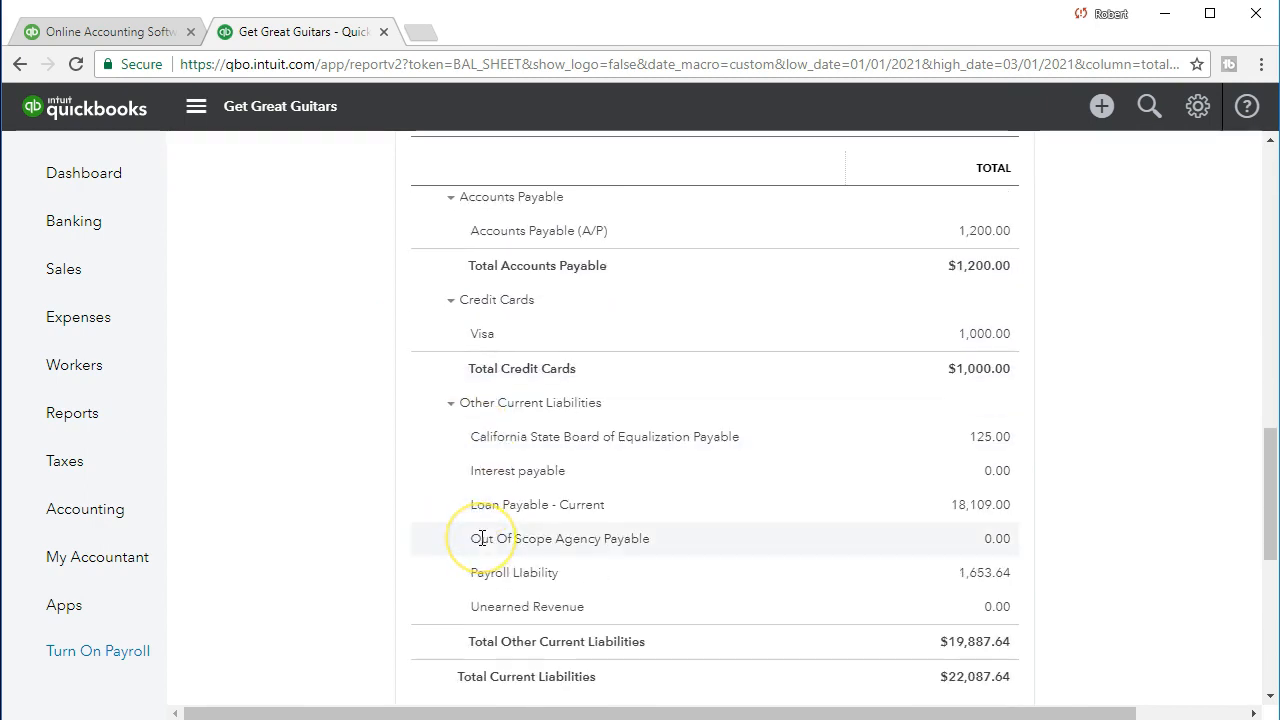
{"action": "scroll", "coordinate": [366, 549], "scroll_direction": "down", "scroll_amount": 1}
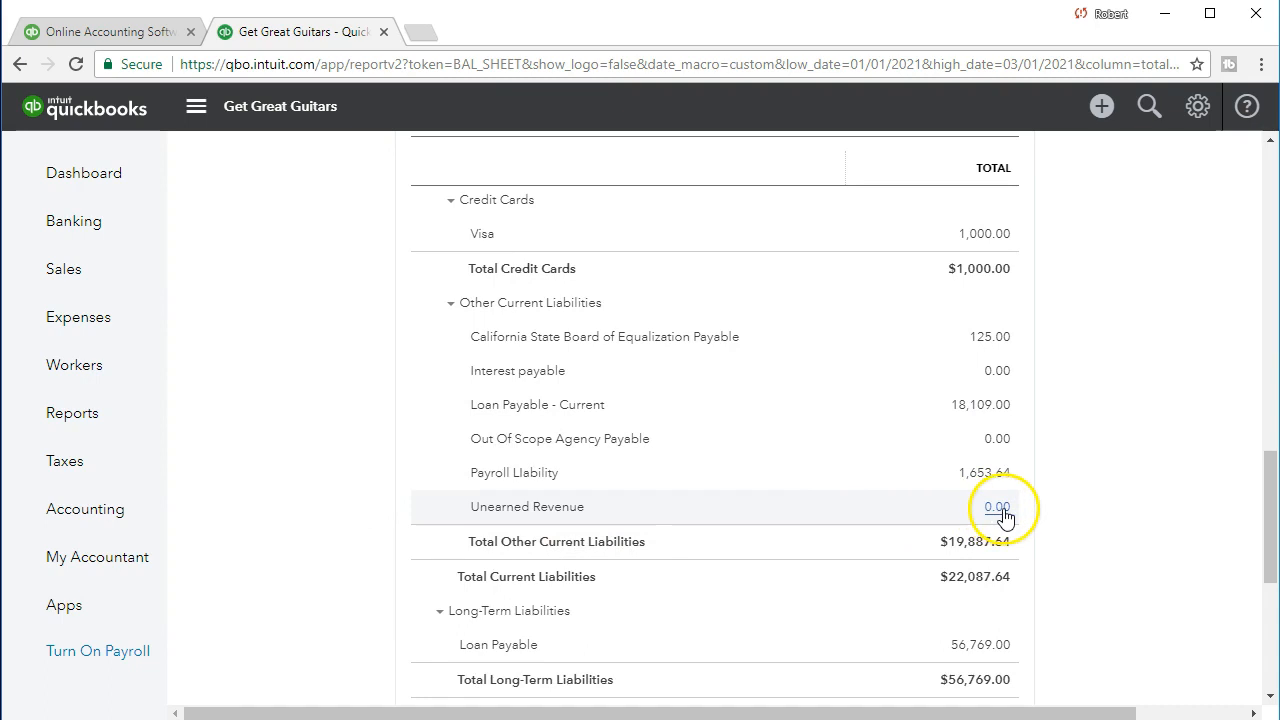
{"action": "left_click", "coordinate": [1003, 513]}
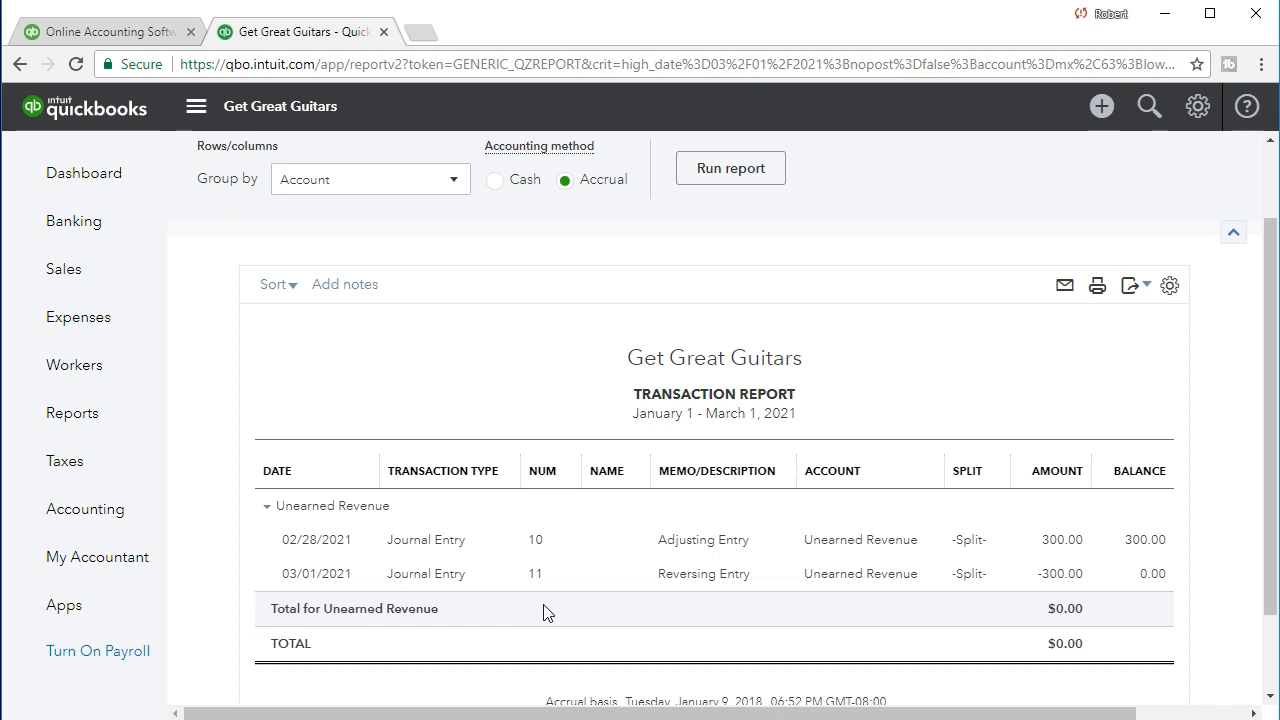
{"action": "scroll", "coordinate": [545, 612], "scroll_direction": "up", "scroll_amount": 1}
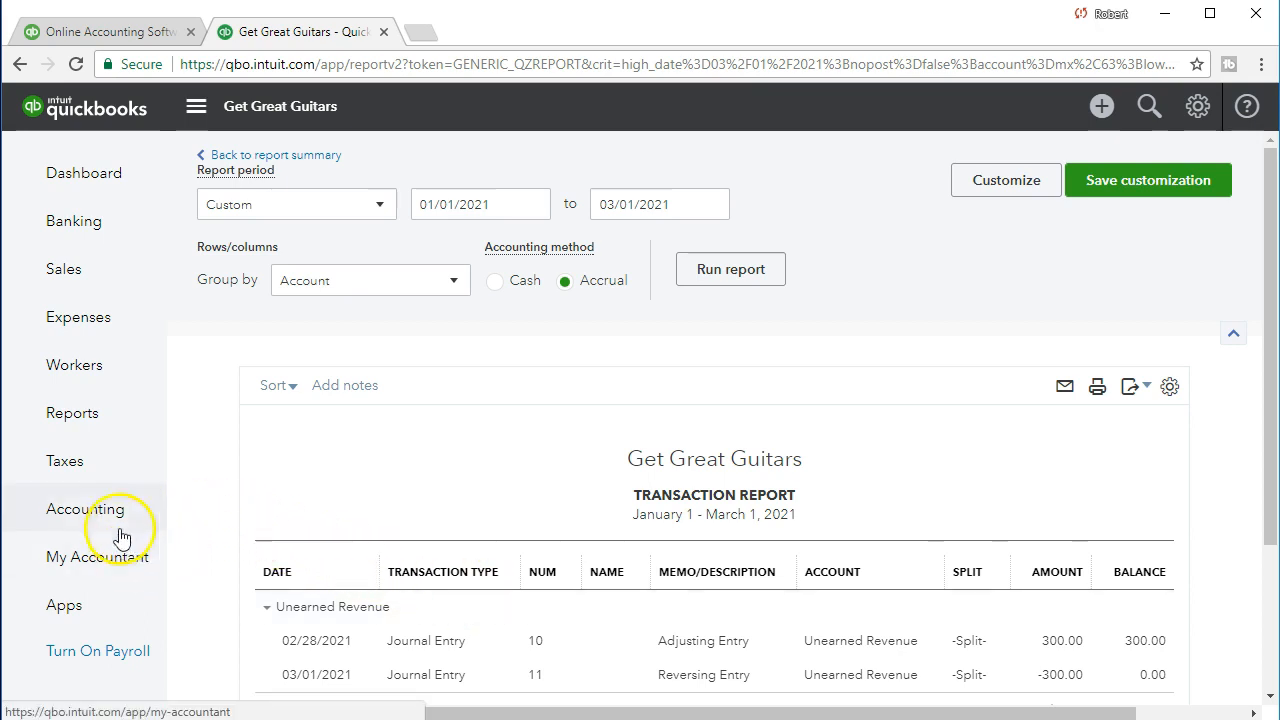
- Run the Customer Balance Detail report and examine String Music's payment, adjusting entry and reversing entry
{"action": "left_click", "coordinate": [93, 425]}
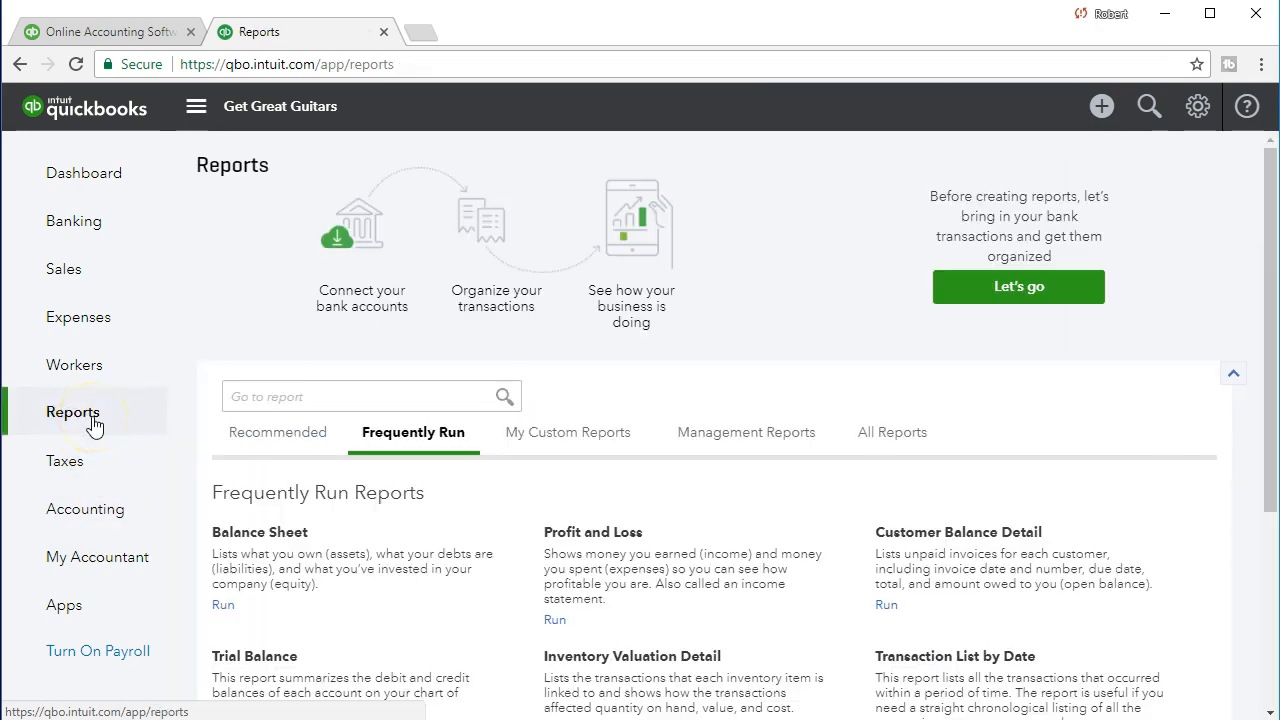
{"action": "left_click", "coordinate": [893, 543]}
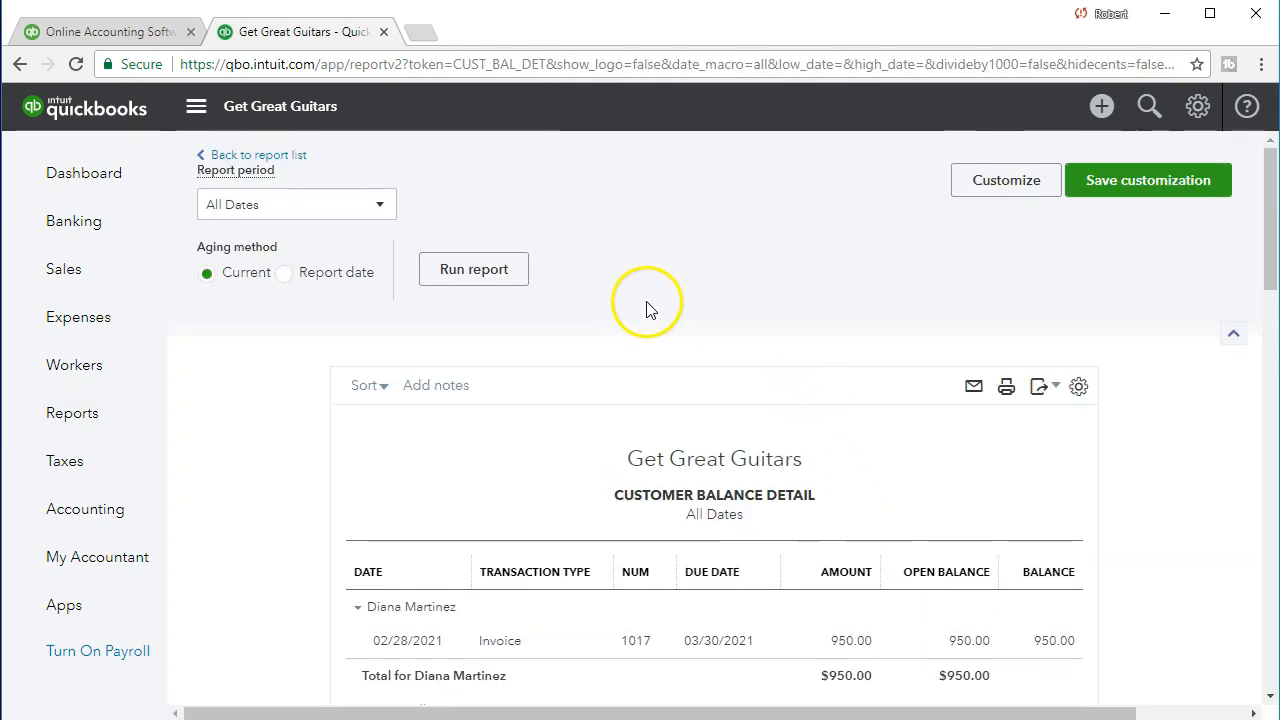
{"action": "scroll", "coordinate": [655, 310], "scroll_direction": "down", "scroll_amount": 2}
{"action": "scroll", "coordinate": [657, 310], "scroll_direction": "down", "scroll_amount": 7}
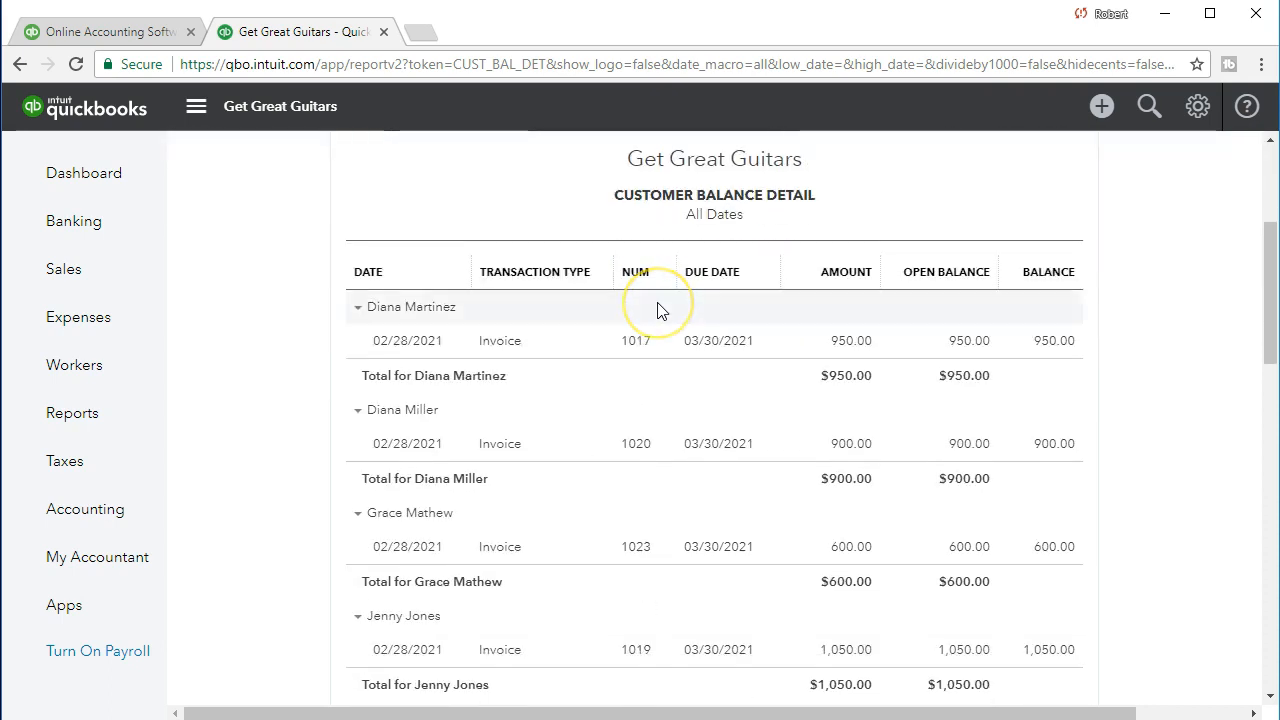
{"action": "scroll", "coordinate": [657, 310], "scroll_direction": "down", "scroll_amount": 8}
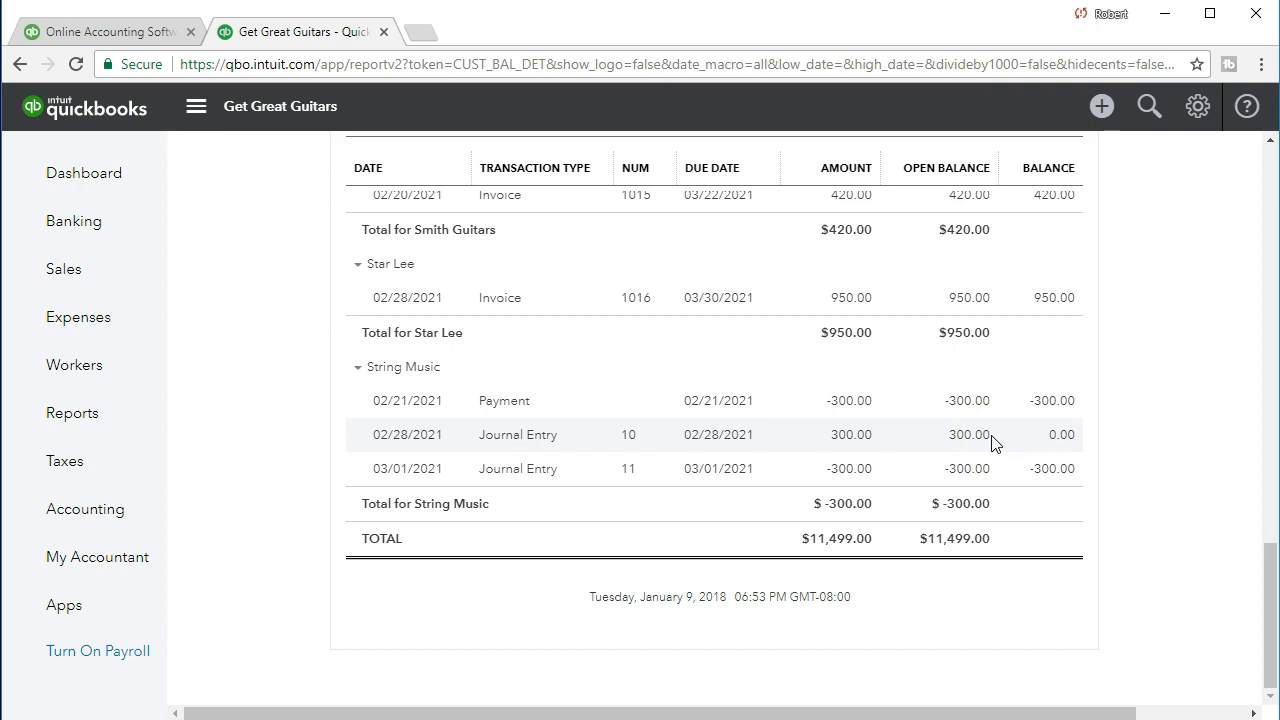
{"action": "left_click", "coordinate": [988, 468]}
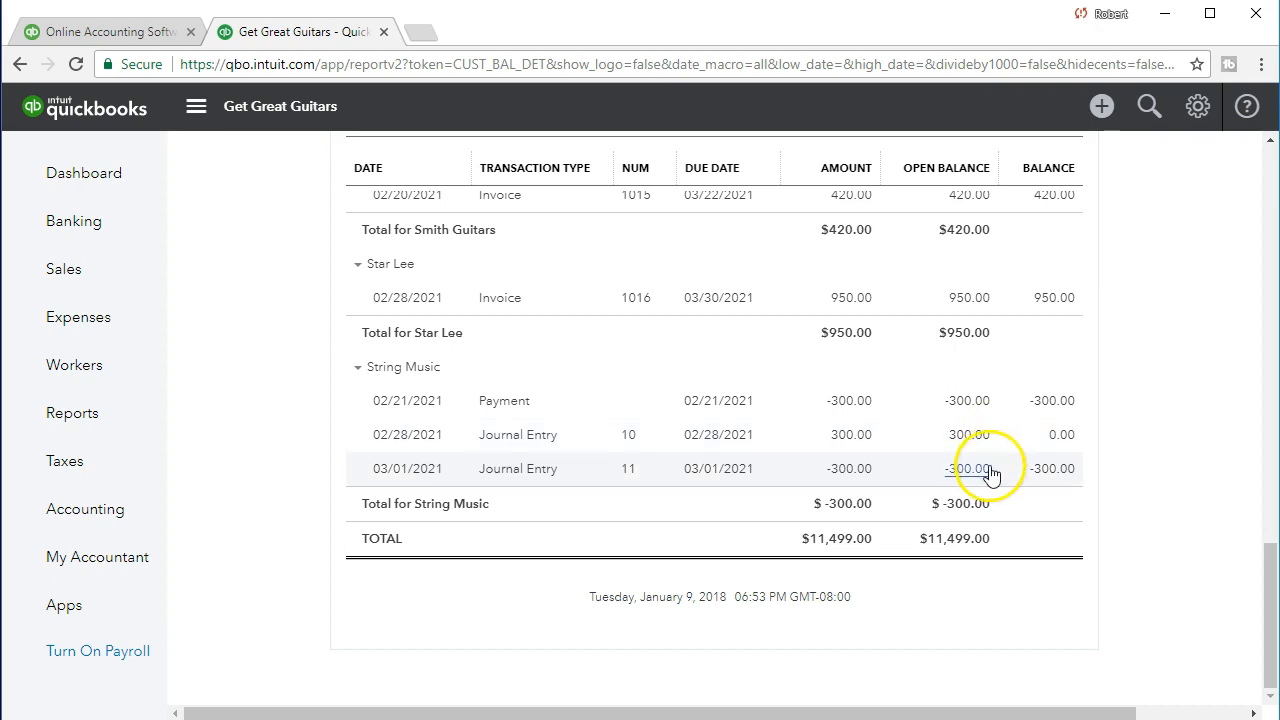
{"action": "left_click", "coordinate": [986, 440]}
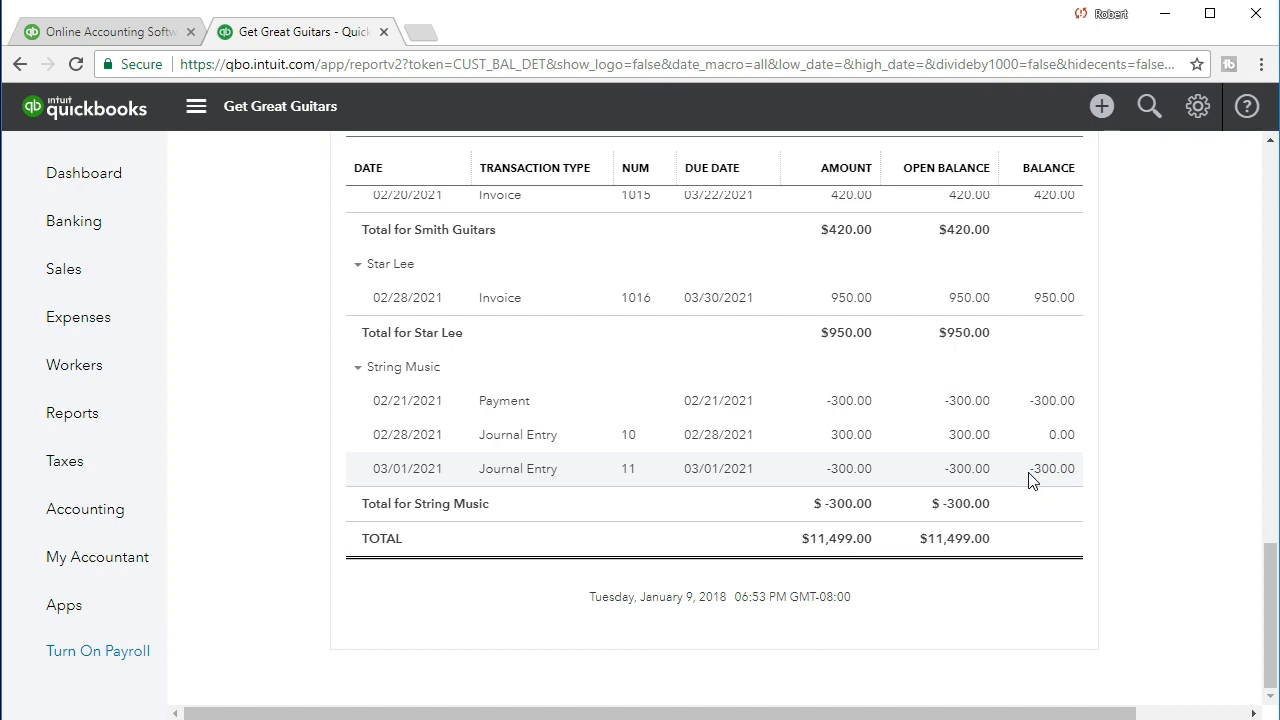
{"action": "left_click", "coordinate": [1007, 487]}
{"action": "left_click", "coordinate": [1000, 560]}
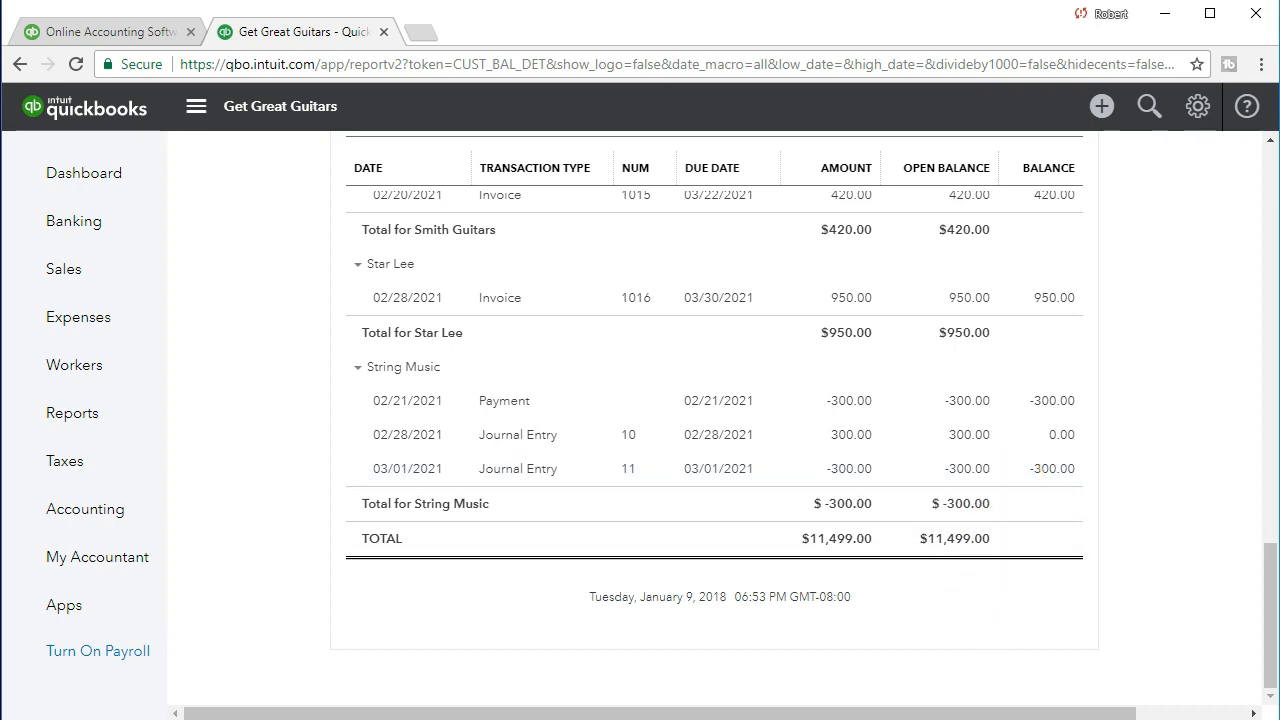